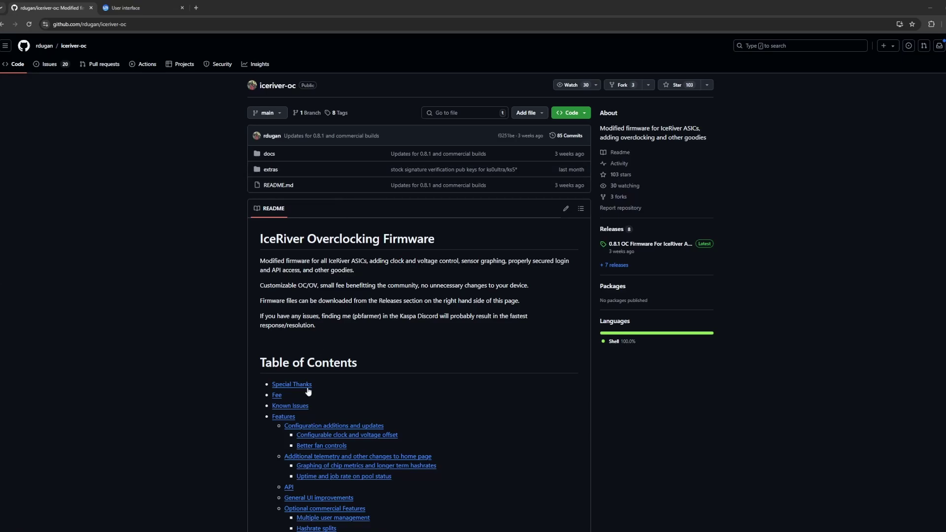
Open apidoc.json from the README's API section and highlight the /api/overview endpoint
{"action": "left_click", "coordinate": [289, 487]}
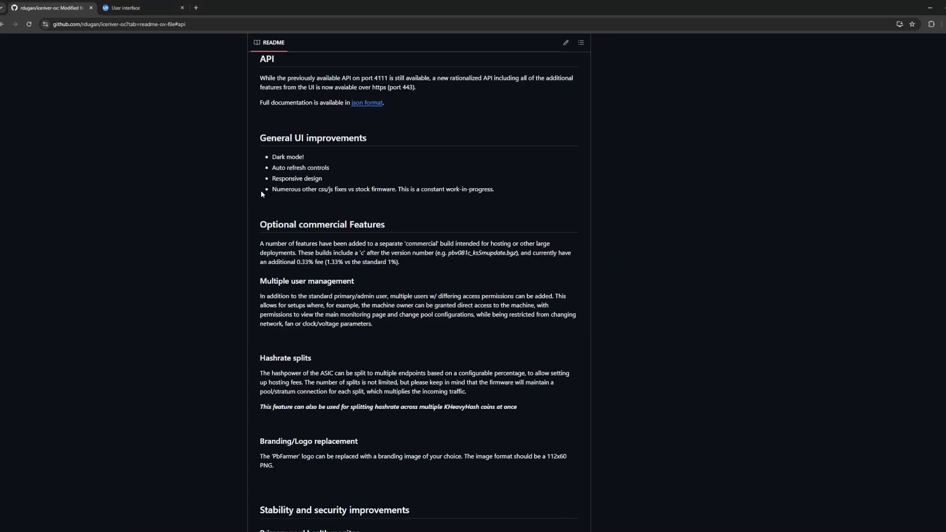
{"action": "scroll", "coordinate": [271, 171], "scroll_direction": "up", "scroll_amount": 2}
{"action": "left_click", "coordinate": [375, 218]}
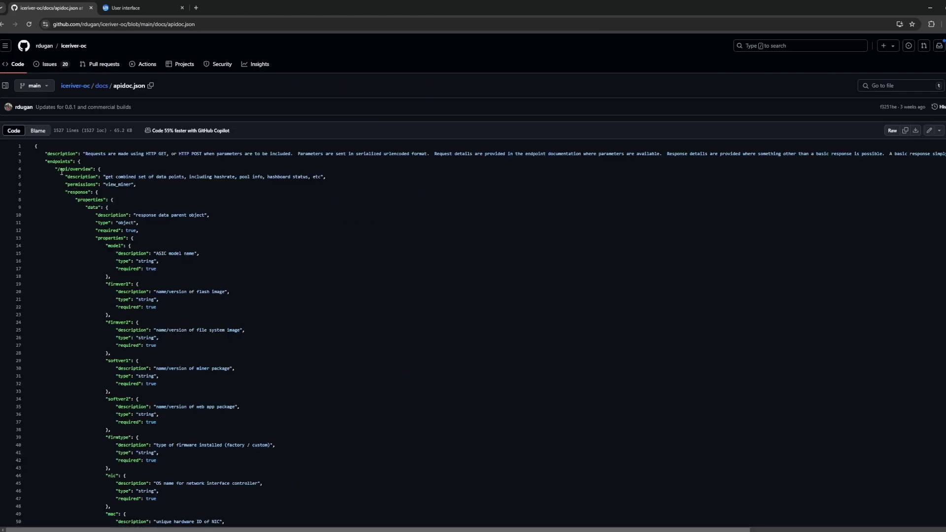
{"action": "left_click_drag", "start_coordinate": [57, 169], "coordinate": [99, 169]}
Read past the overview example response down to /api/machine and look up its endpoint symbols
{"action": "scroll", "coordinate": [86, 222], "scroll_direction": "down", "scroll_amount": 20}
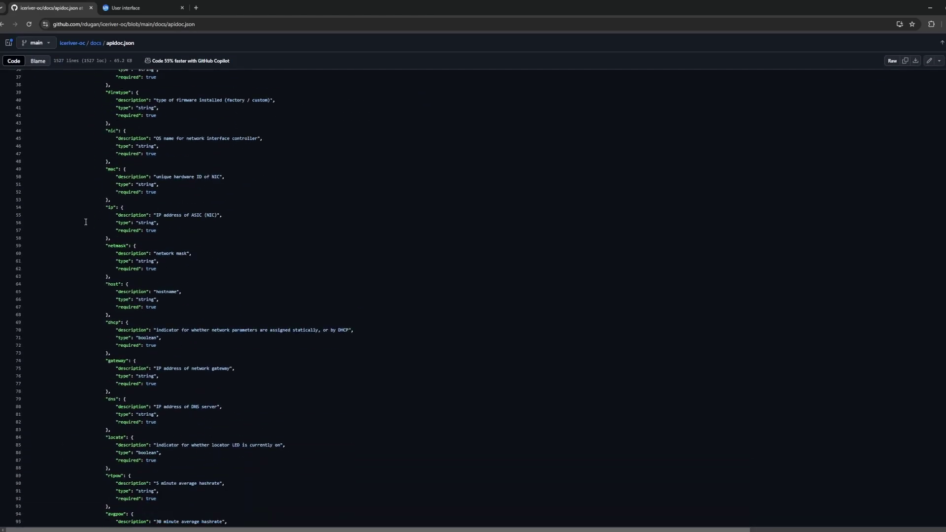
{"action": "scroll", "coordinate": [103, 244], "scroll_direction": "down", "scroll_amount": 20}
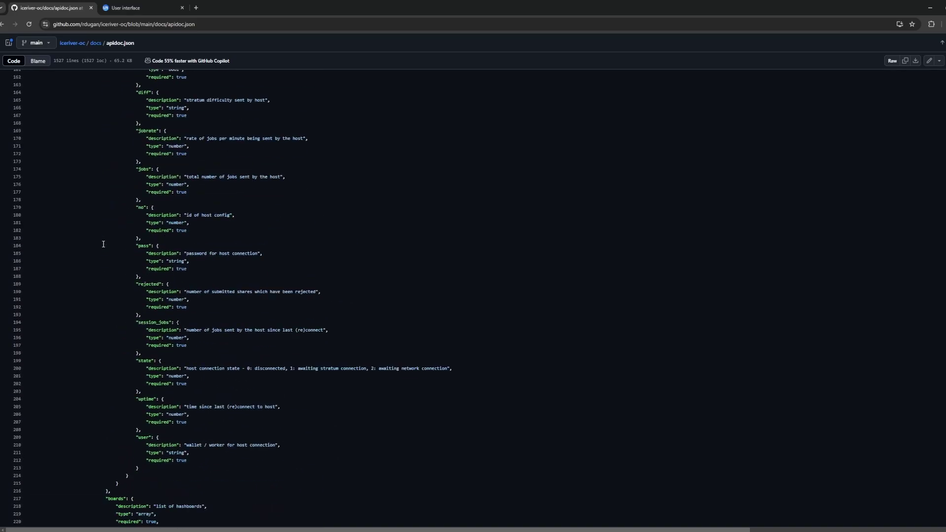
{"action": "scroll", "coordinate": [103, 244], "scroll_direction": "down", "scroll_amount": 10}
{"action": "scroll", "coordinate": [104, 244], "scroll_direction": "down", "scroll_amount": 1}
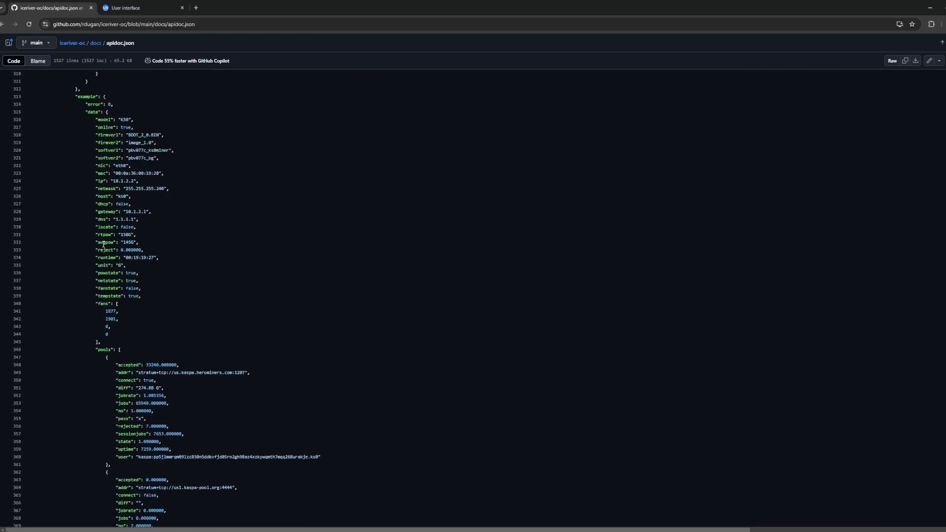
{"action": "left_click_drag", "start_coordinate": [88, 146], "coordinate": [231, 474]}
{"action": "scroll", "coordinate": [237, 368], "scroll_direction": "down", "scroll_amount": 7}
{"action": "scroll", "coordinate": [237, 369], "scroll_direction": "down", "scroll_amount": 20}
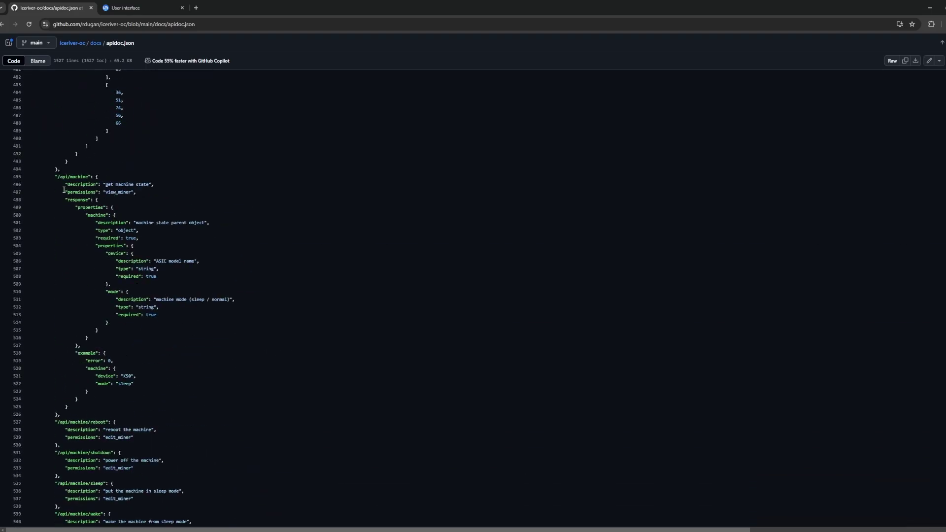
{"action": "left_click_drag", "start_coordinate": [55, 177], "coordinate": [96, 176]}
{"action": "scroll", "coordinate": [91, 357], "scroll_direction": "down", "scroll_amount": 2}
{"action": "left_click", "coordinate": [89, 348]}
Look up the /api/machine/sleep, reset, ping and locate endpoints in the Symbols panel
{"action": "left_click", "coordinate": [91, 407]}
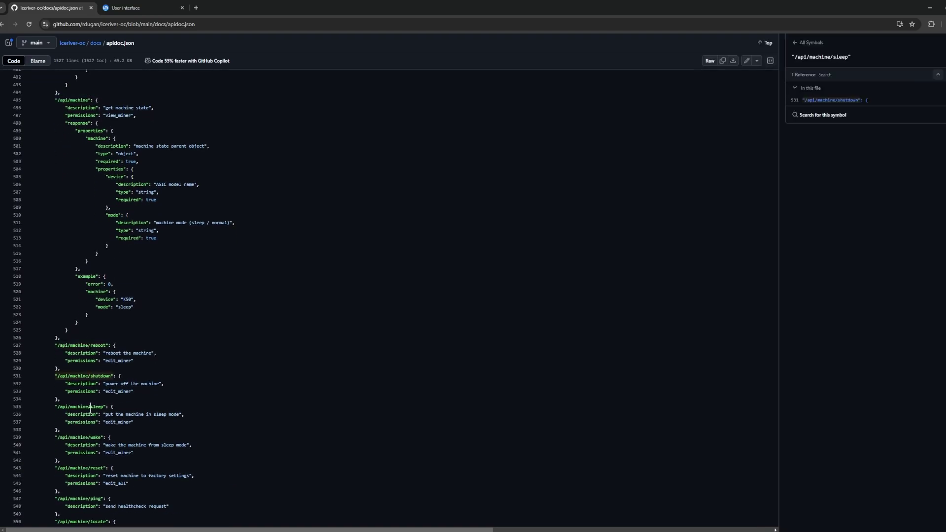
{"action": "scroll", "coordinate": [88, 409], "scroll_direction": "down", "scroll_amount": 2}
{"action": "left_click", "coordinate": [85, 392]}
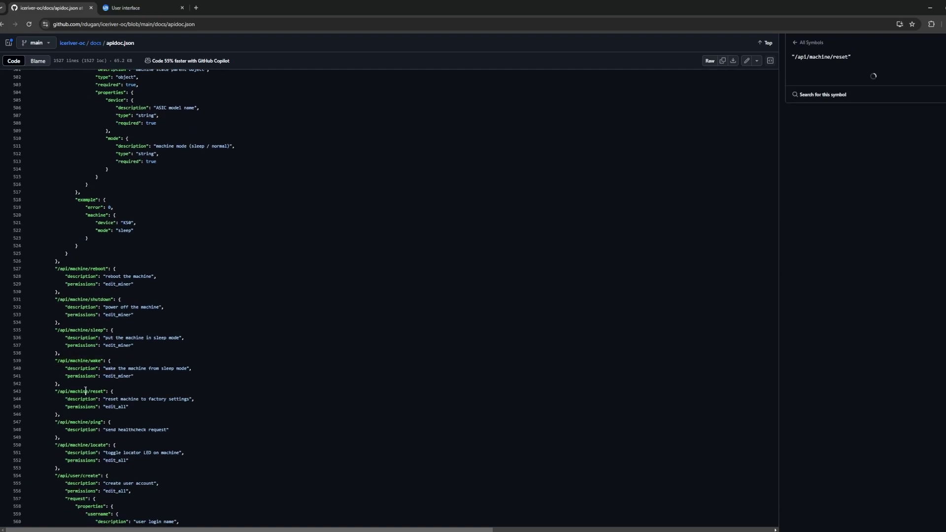
{"action": "left_click", "coordinate": [86, 423]}
{"action": "scroll", "coordinate": [84, 385], "scroll_direction": "down", "scroll_amount": 3}
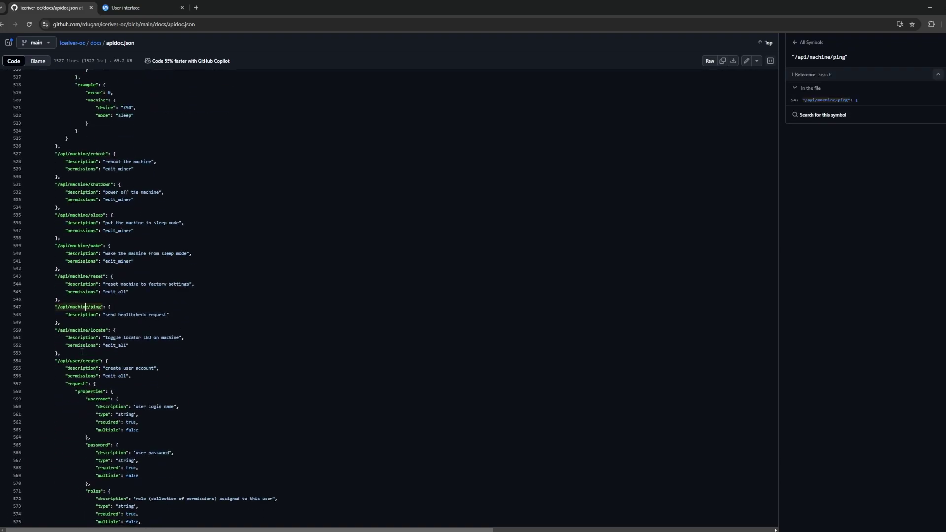
{"action": "left_click", "coordinate": [89, 330]}
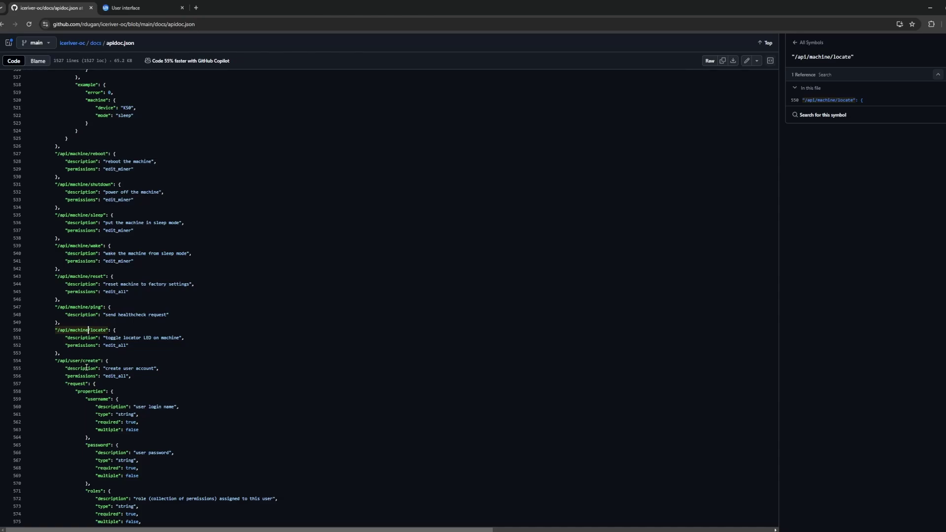
Look up /api/user/create and the description property while reading through the /api/user endpoints
{"action": "left_click", "coordinate": [83, 361]}
{"action": "scroll", "coordinate": [177, 372], "scroll_direction": "down", "scroll_amount": 3}
{"action": "scroll", "coordinate": [177, 372], "scroll_direction": "down", "scroll_amount": 1}
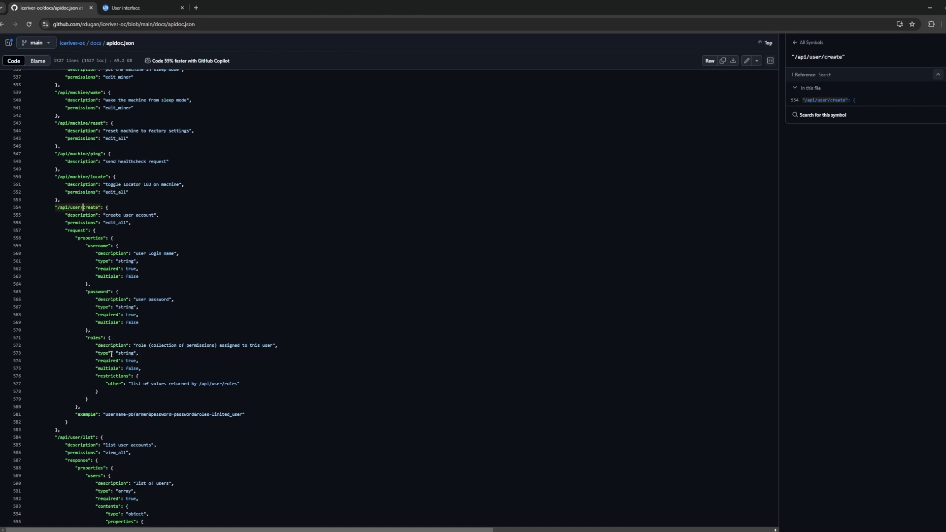
{"action": "scroll", "coordinate": [113, 354], "scroll_direction": "down", "scroll_amount": 2}
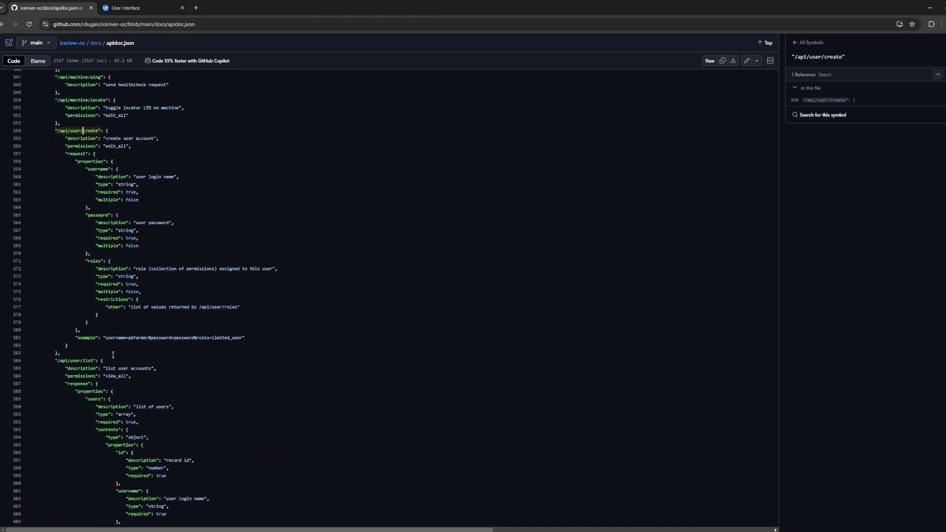
{"action": "scroll", "coordinate": [113, 355], "scroll_direction": "down", "scroll_amount": 3}
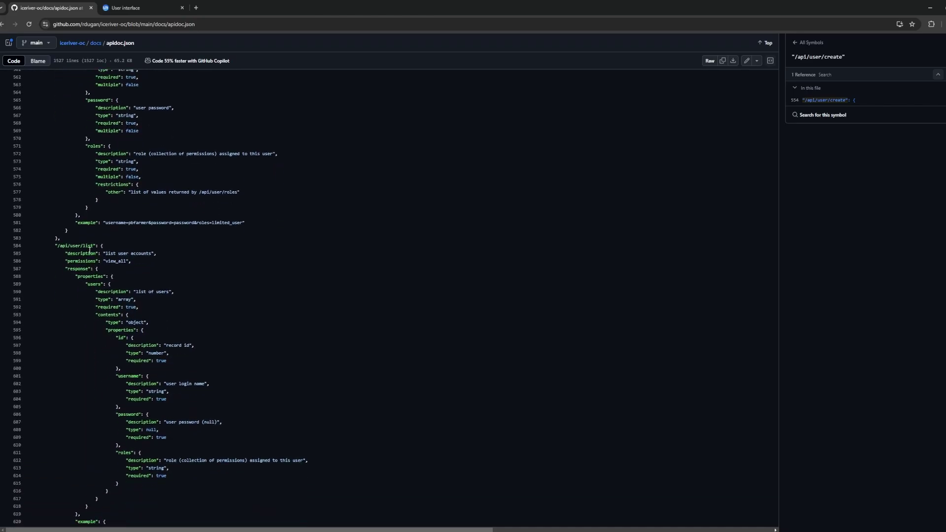
{"action": "left_click", "coordinate": [90, 252]}
{"action": "scroll", "coordinate": [89, 256], "scroll_direction": "down", "scroll_amount": 12}
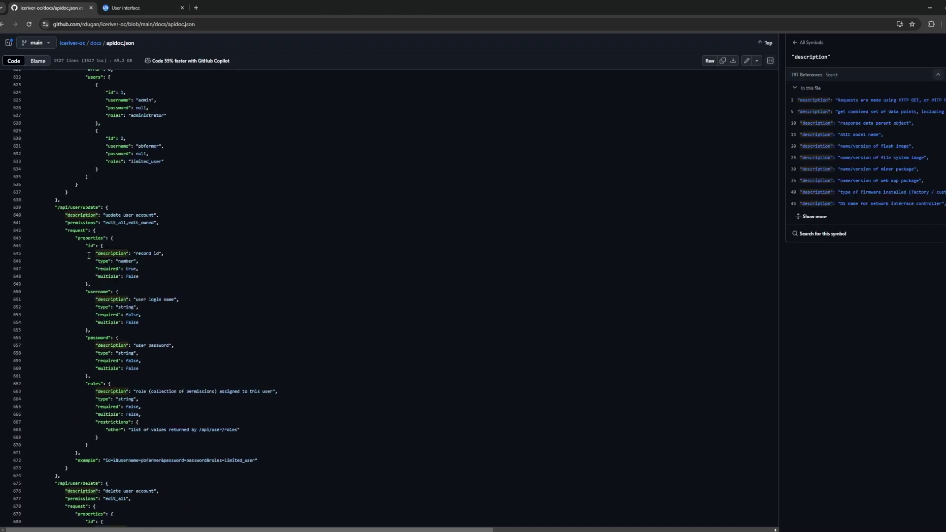
{"action": "scroll", "coordinate": [89, 255], "scroll_direction": "down", "scroll_amount": 4}
{"action": "scroll", "coordinate": [79, 229], "scroll_direction": "up", "scroll_amount": 4}
Look up /api/user/update, read through the token section, then look up /api/pool/update
{"action": "left_click", "coordinate": [78, 208]}
{"action": "scroll", "coordinate": [86, 305], "scroll_direction": "down", "scroll_amount": 5}
{"action": "scroll", "coordinate": [88, 400], "scroll_direction": "down", "scroll_amount": 5}
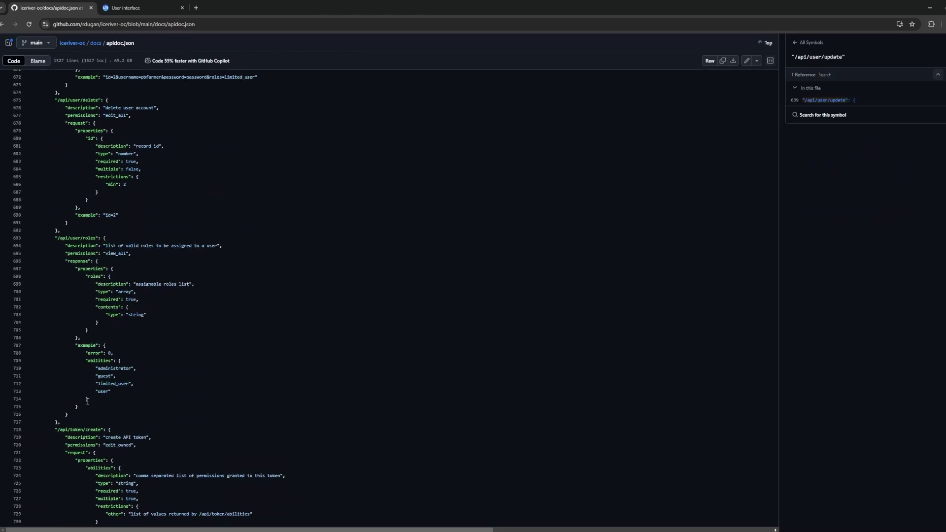
{"action": "scroll", "coordinate": [87, 401], "scroll_direction": "down", "scroll_amount": 15}
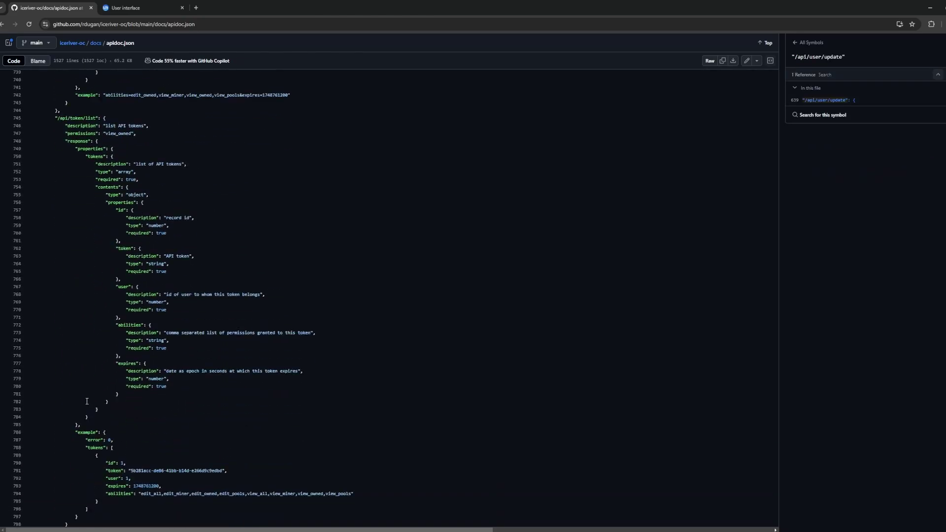
{"action": "scroll", "coordinate": [87, 402], "scroll_direction": "down", "scroll_amount": 20}
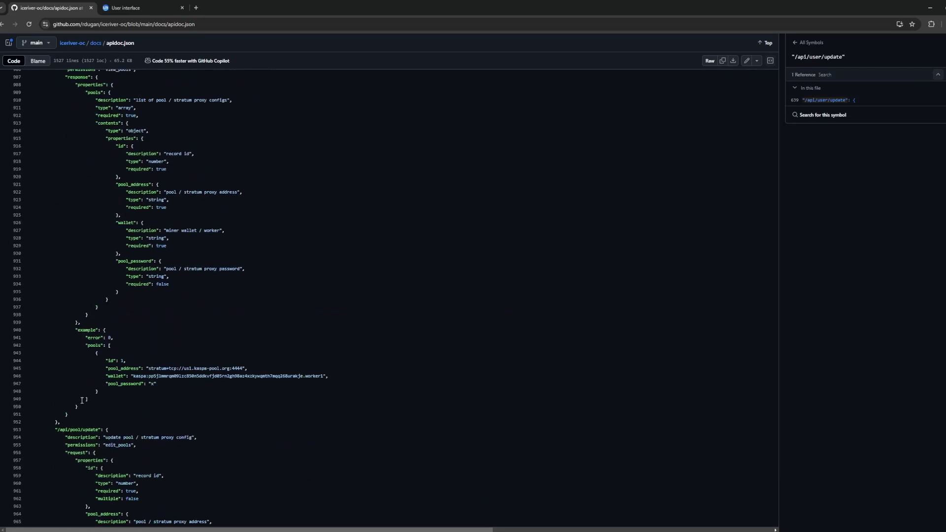
{"action": "scroll", "coordinate": [82, 400], "scroll_direction": "down", "scroll_amount": 1}
{"action": "left_click", "coordinate": [83, 393]}
Read past the pool endpoints and look up /api/clock, referenced at line 1001
{"action": "scroll", "coordinate": [83, 396], "scroll_direction": "down", "scroll_amount": 2}
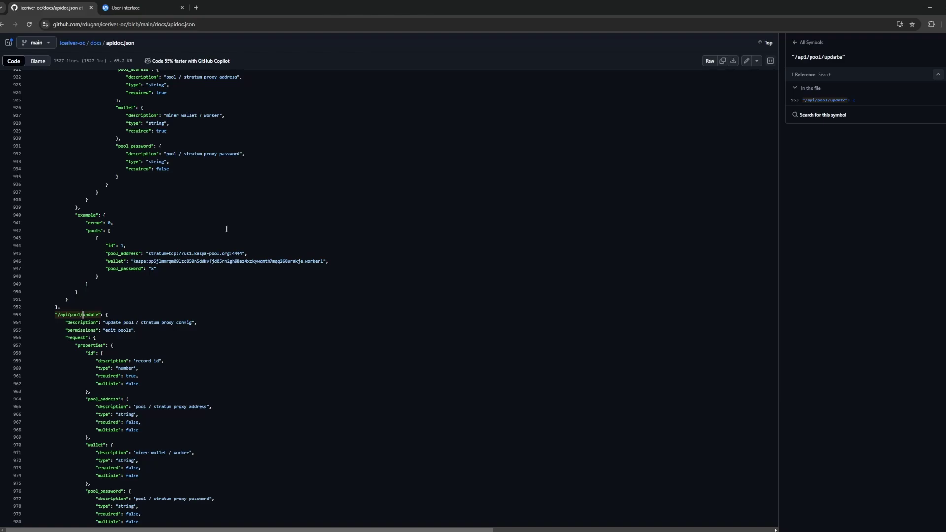
{"action": "scroll", "coordinate": [226, 228], "scroll_direction": "down", "scroll_amount": 3}
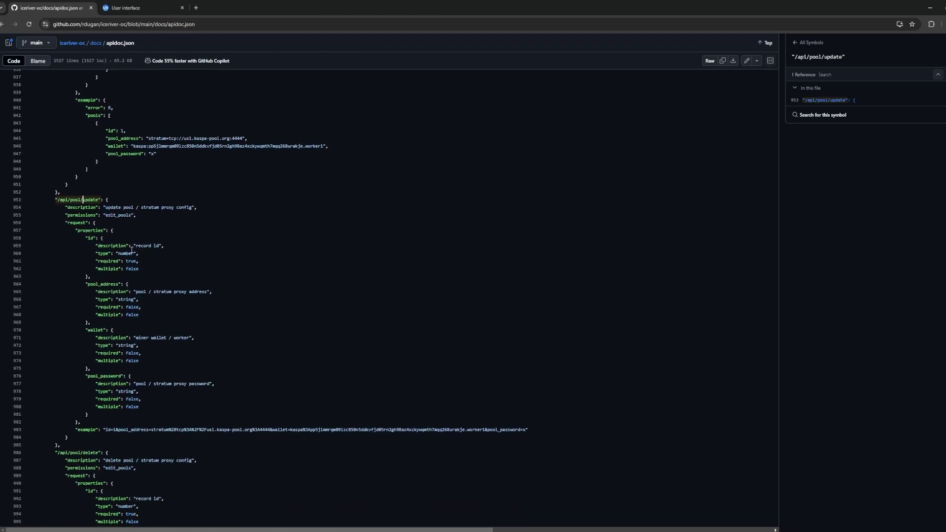
{"action": "scroll", "coordinate": [81, 253], "scroll_direction": "down", "scroll_amount": 8}
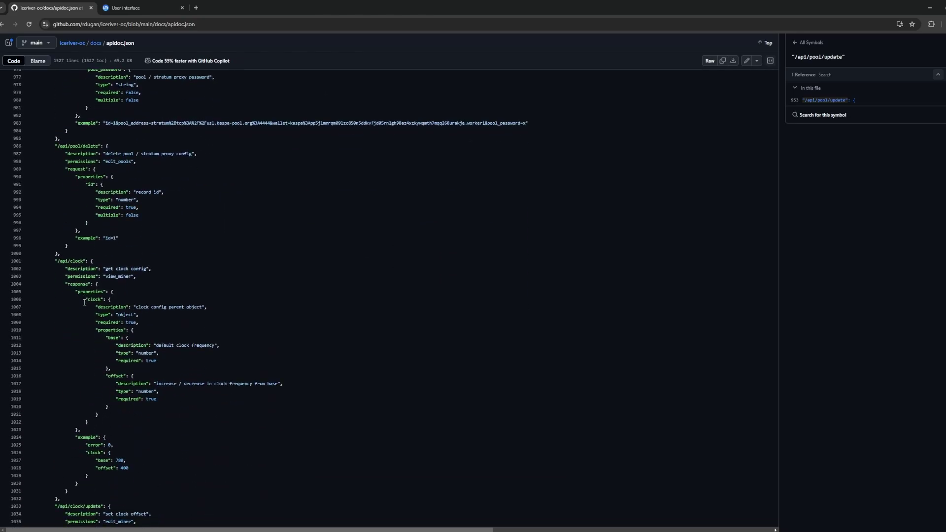
{"action": "left_click", "coordinate": [77, 262]}
Scroll apidoc.json past the clock, voltage and fan sections to /api/network at line 1205
{"action": "scroll", "coordinate": [104, 271], "scroll_direction": "down", "scroll_amount": 2}
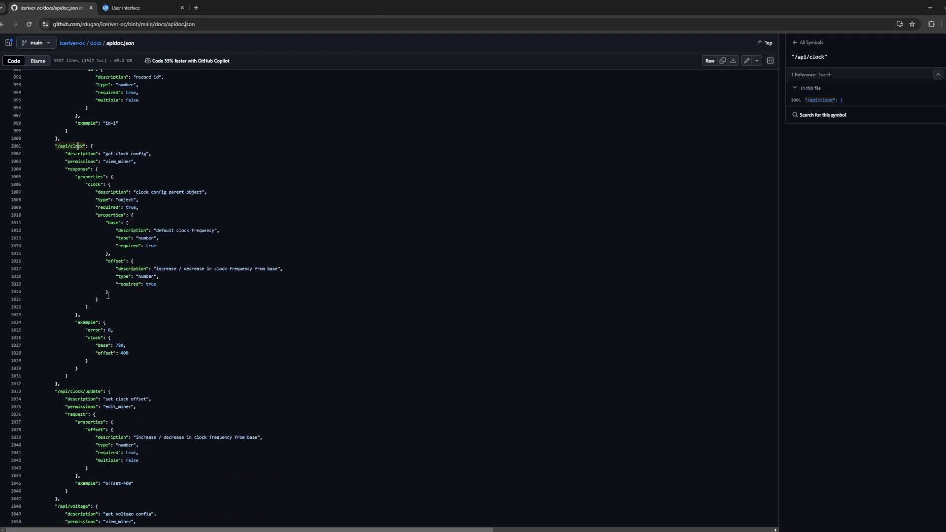
{"action": "scroll", "coordinate": [108, 295], "scroll_direction": "down", "scroll_amount": 10}
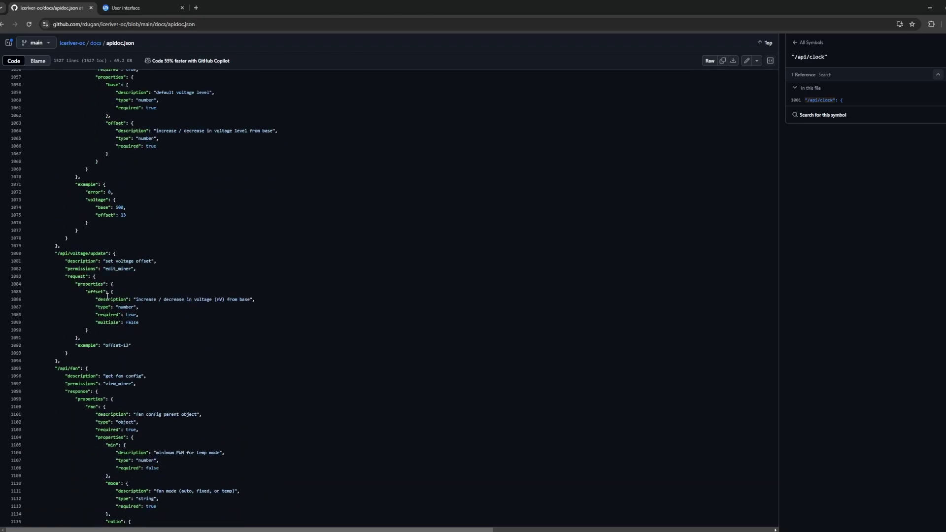
{"action": "scroll", "coordinate": [108, 295], "scroll_direction": "down", "scroll_amount": 10}
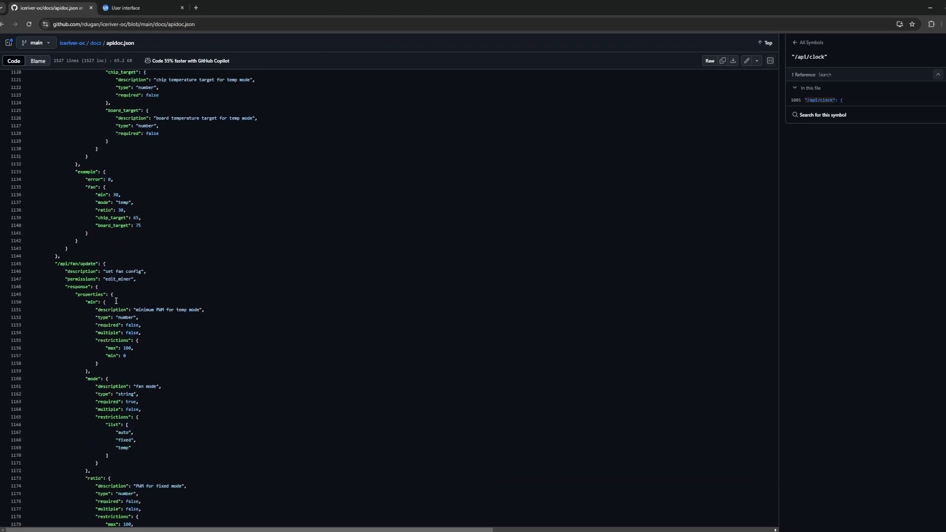
{"action": "scroll", "coordinate": [117, 300], "scroll_direction": "down", "scroll_amount": 10}
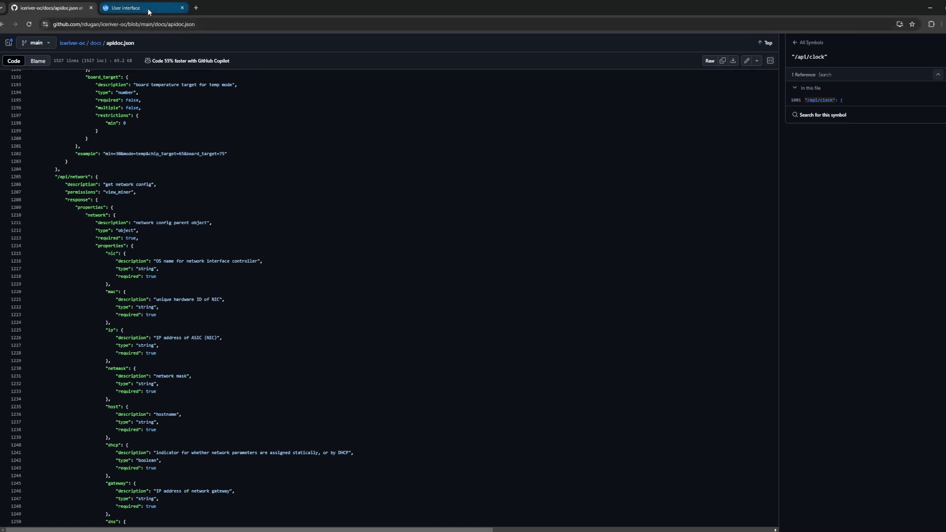
Show the miner UI's Account page with its API token, edit permission, expiring 2025-06-01
{"action": "mouse_move", "coordinate": [148, 10]}
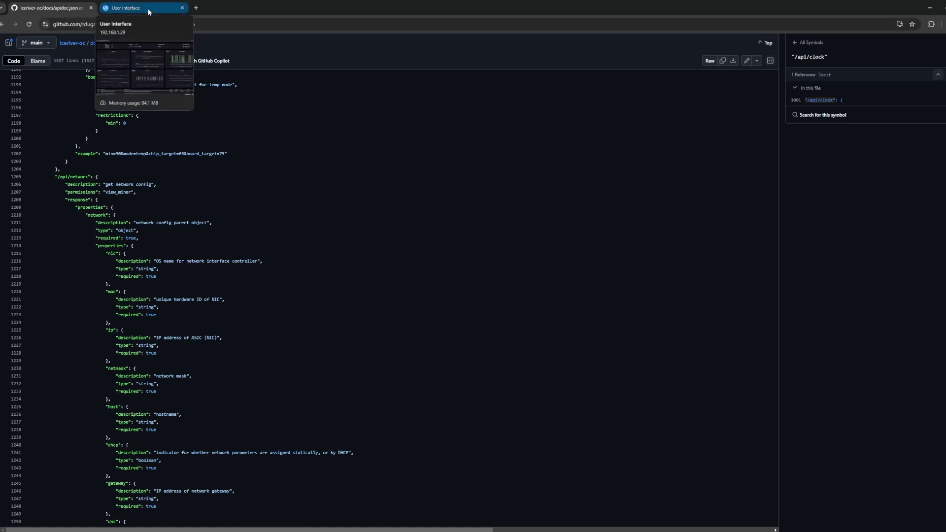
{"action": "left_click", "coordinate": [147, 8]}
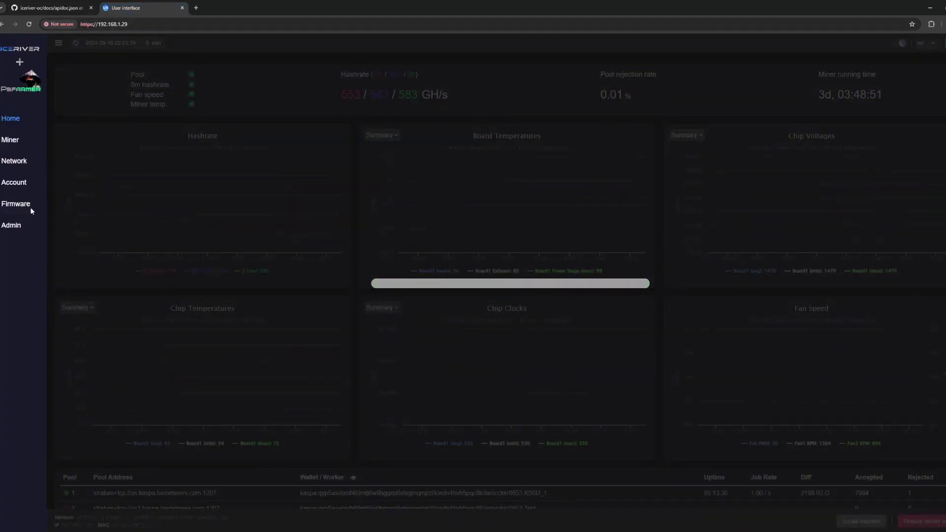
{"action": "left_click", "coordinate": [20, 184]}
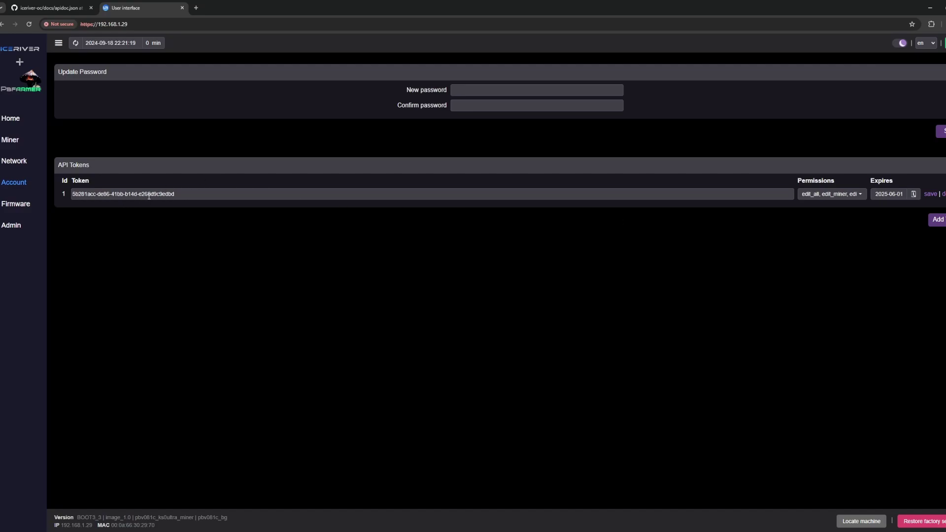
Restore the 'Group | curl -k -H' snap group showing the curl notes beside Command Prompt
{"action": "mouse_move", "coordinate": [602, 531]}
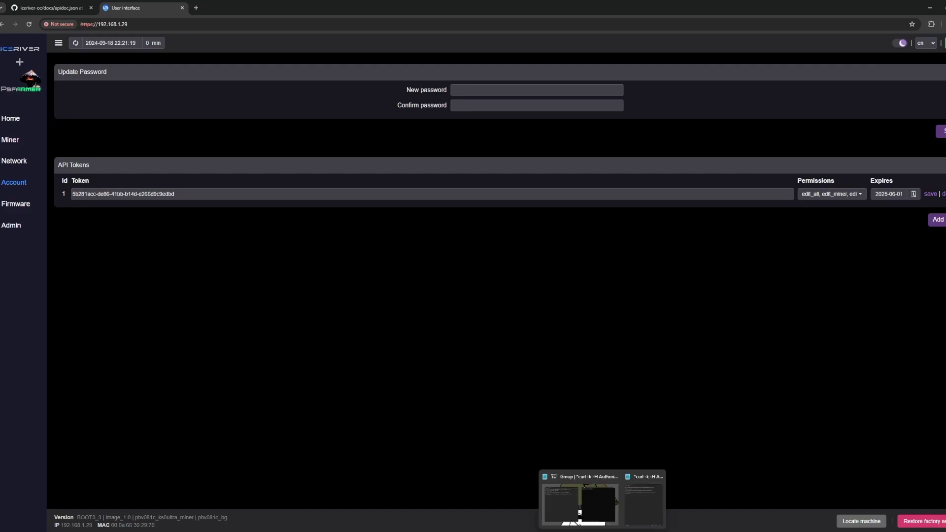
{"action": "left_click", "coordinate": [617, 510]}
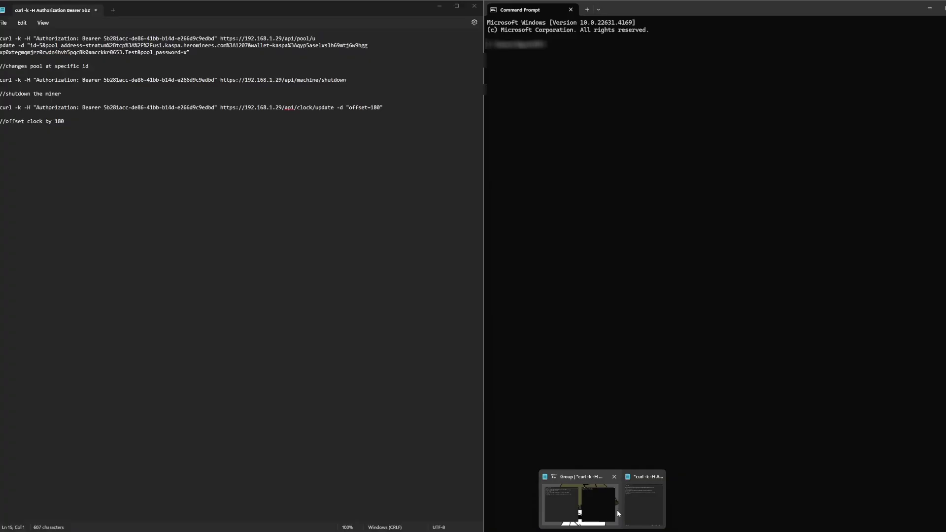
{"action": "mouse_move", "coordinate": [552, 531]}
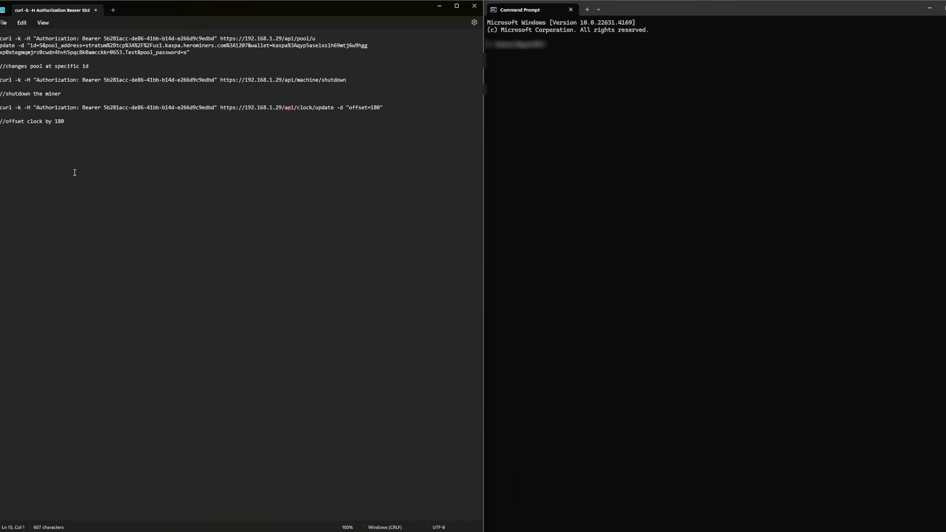
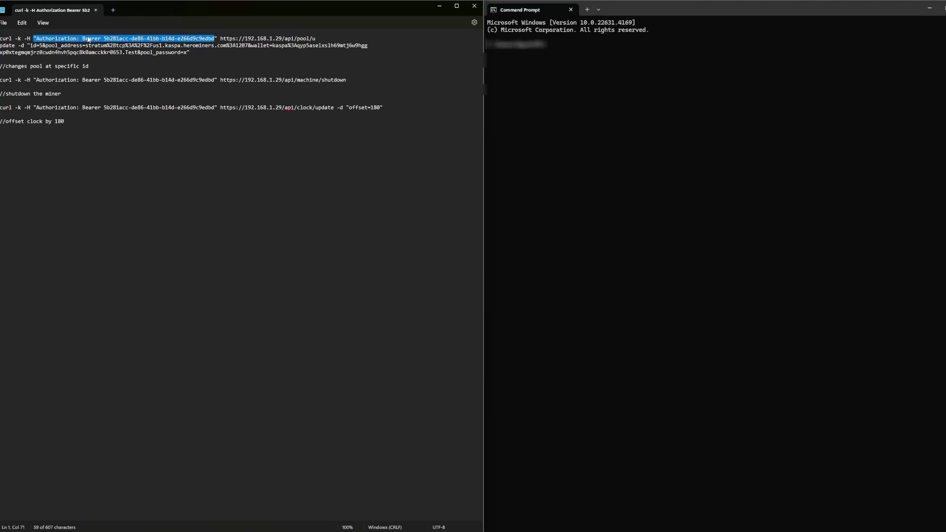
{"action": "left_click_drag", "start_coordinate": [104, 39], "coordinate": [214, 39]}
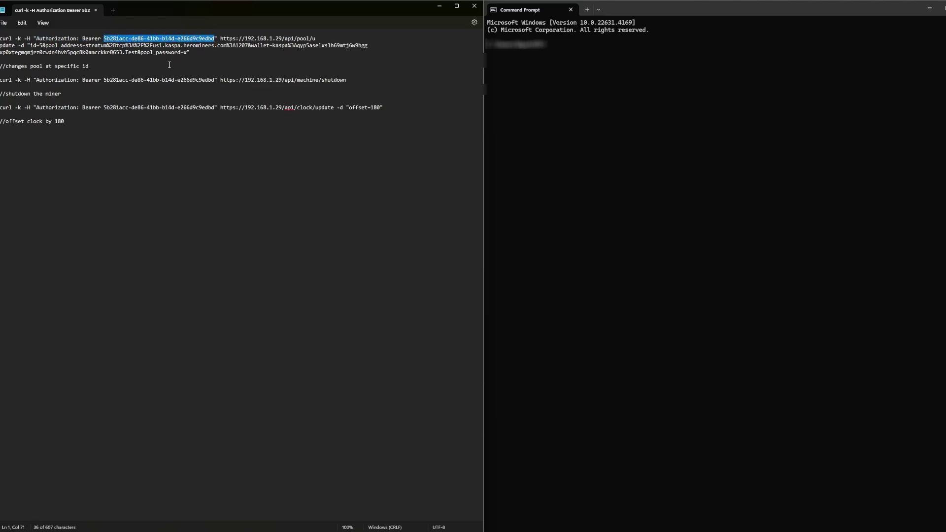
{"action": "left_click", "coordinate": [220, 39]}
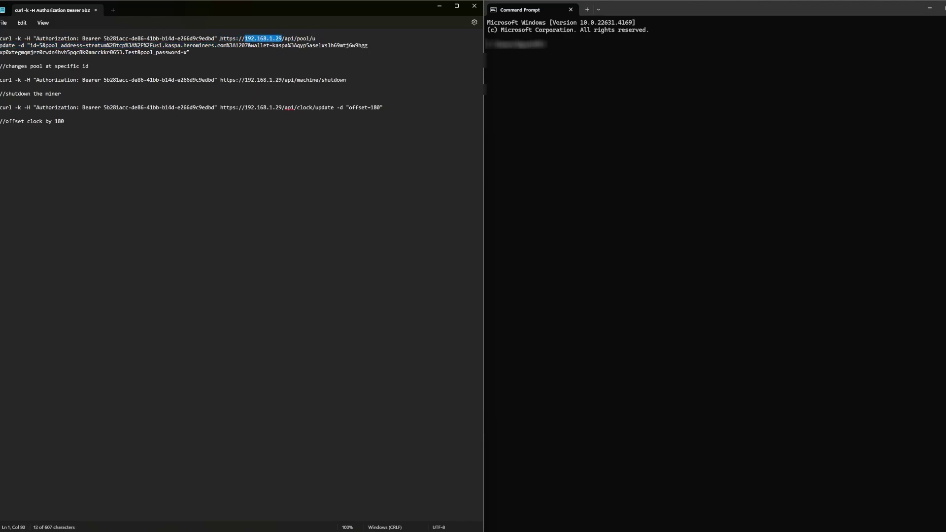
{"action": "left_click_drag", "start_coordinate": [220, 42], "coordinate": [289, 42]}
Highlight the /api/network entry in Chrome's apidoc.json reference, then return to Notepad
{"action": "left_click", "coordinate": [571, 498]}
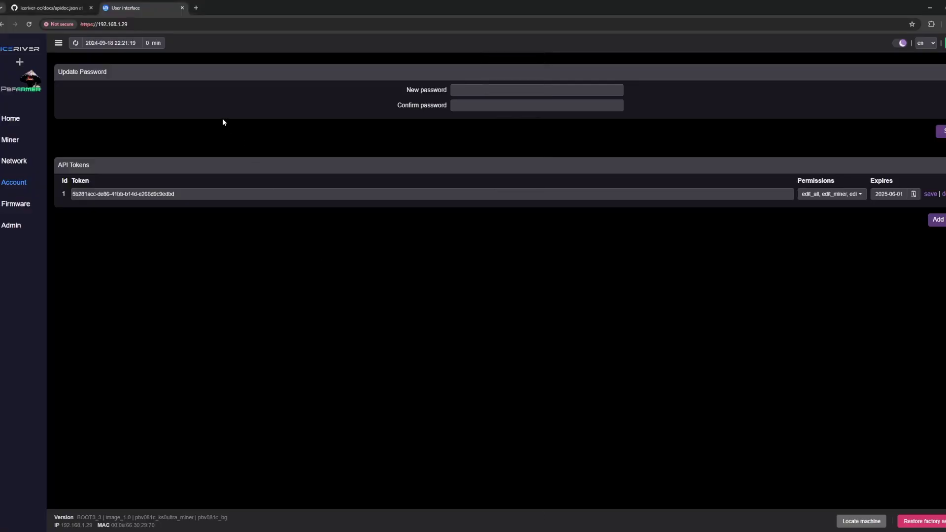
{"action": "left_click", "coordinate": [52, 8]}
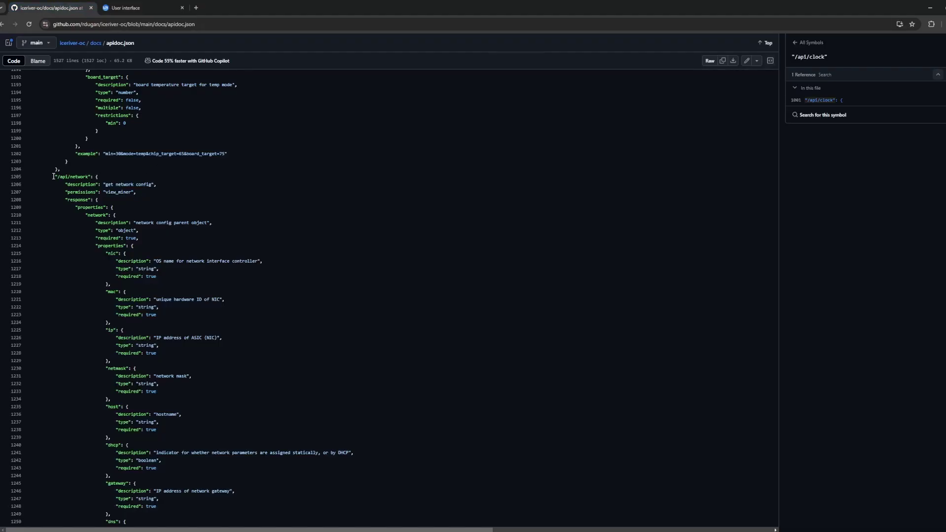
{"action": "left_click_drag", "start_coordinate": [53, 176], "coordinate": [96, 176]}
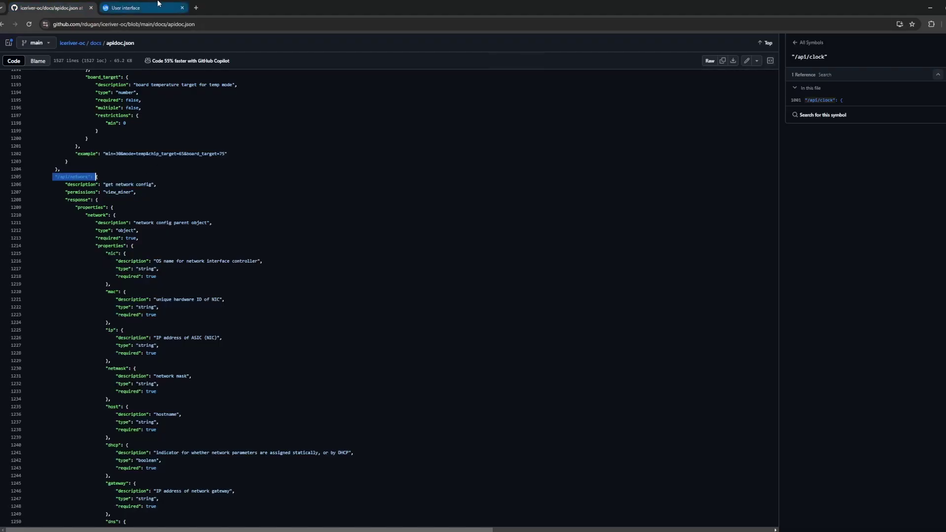
{"action": "left_click", "coordinate": [635, 503]}
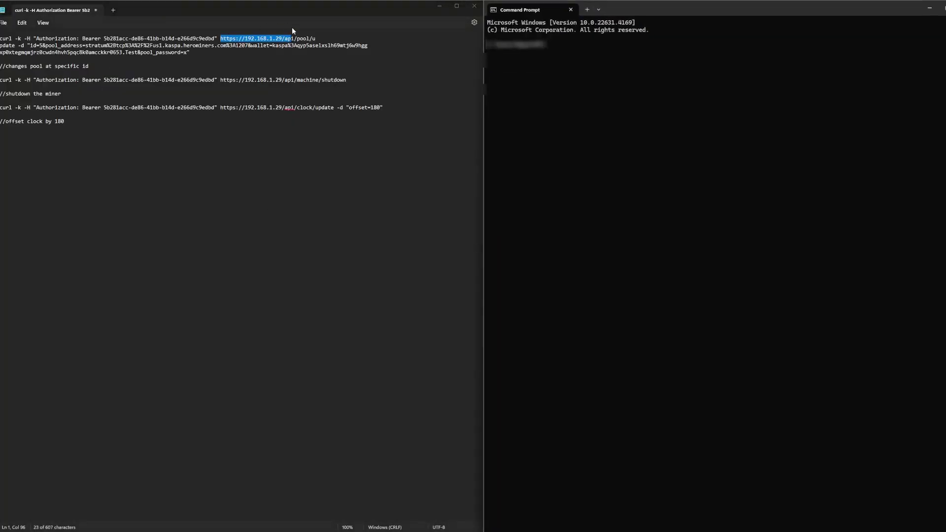
{"action": "left_click", "coordinate": [302, 38]}
{"action": "left_click_drag", "start_coordinate": [283, 39], "coordinate": [292, 41]}
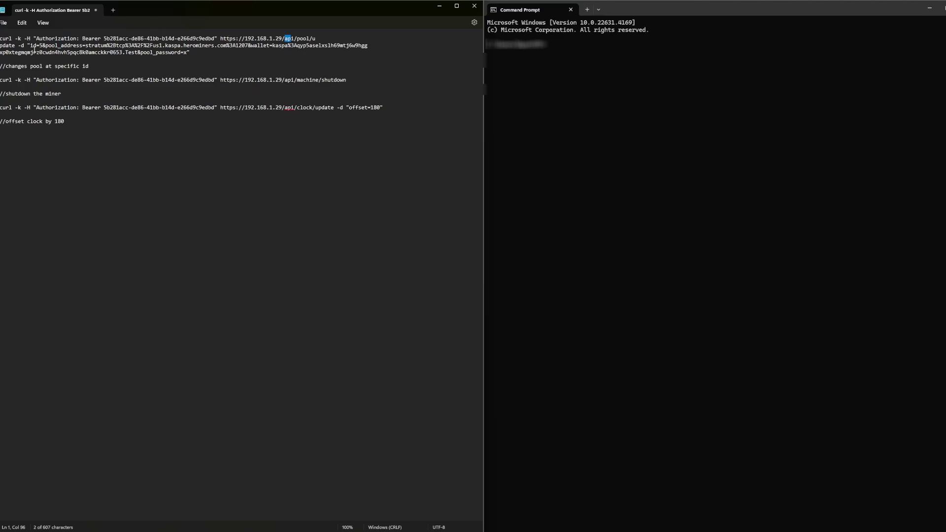
{"action": "left_click_drag", "start_coordinate": [39, 47], "coordinate": [46, 48]}
{"action": "left_click_drag", "start_coordinate": [106, 48], "coordinate": [135, 49]}
{"action": "key", "text": "shift+Right"}
{"action": "key", "text": "shift+Right"}
{"action": "key", "text": "shift+Right"}
{"action": "key", "text": "shift+Right"}
{"action": "key", "text": "shift+Right"}
{"action": "key", "text": "shift+Right"}
{"action": "left_click_drag", "start_coordinate": [226, 45], "coordinate": [233, 46]}
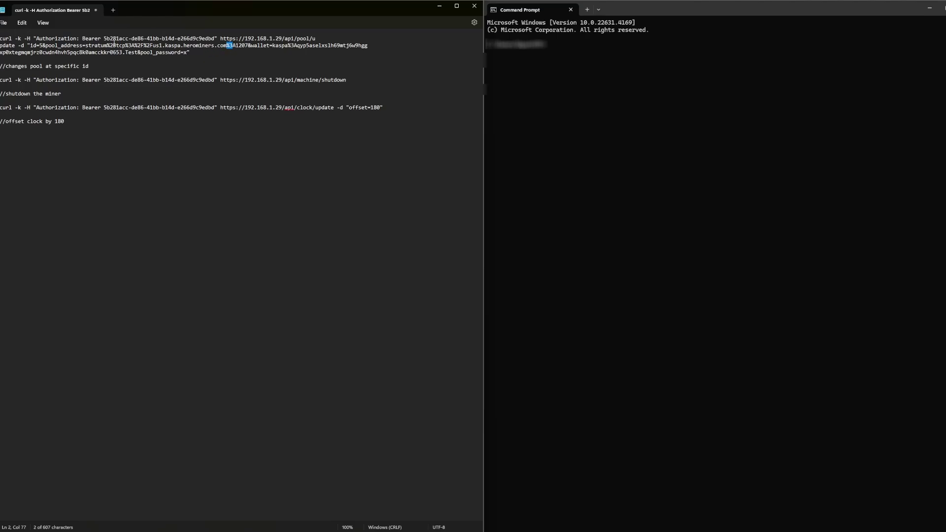
In the miner's settings page, change pool 5's worker suffix from Test to KS0_1, then save and confirm
{"action": "left_click", "coordinate": [567, 498]}
{"action": "left_click", "coordinate": [137, 6]}
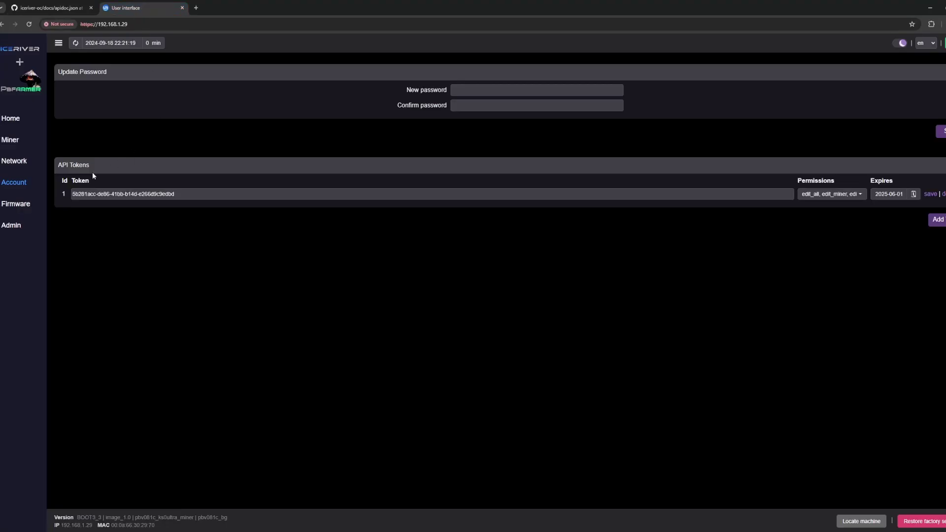
{"action": "left_click", "coordinate": [6, 140]}
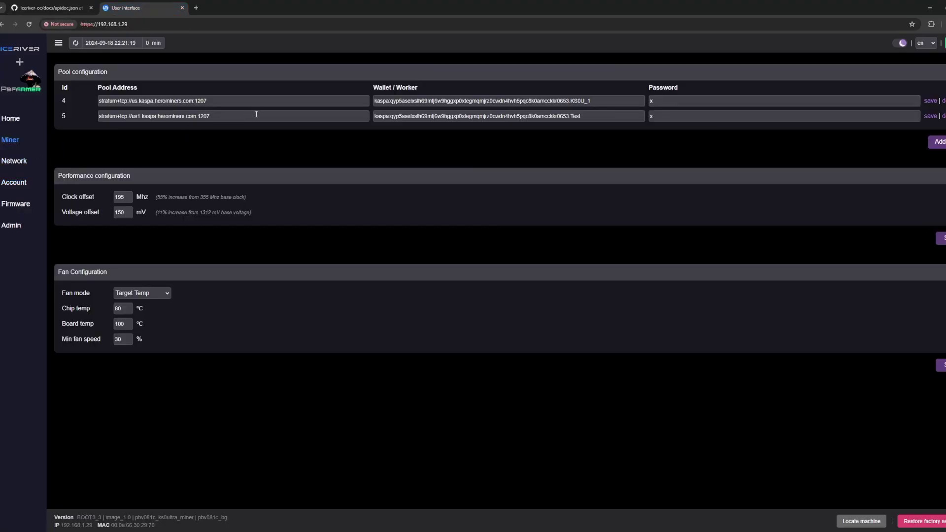
{"action": "double_click", "coordinate": [573, 117]}
{"action": "type", "text": "KS0_4"}
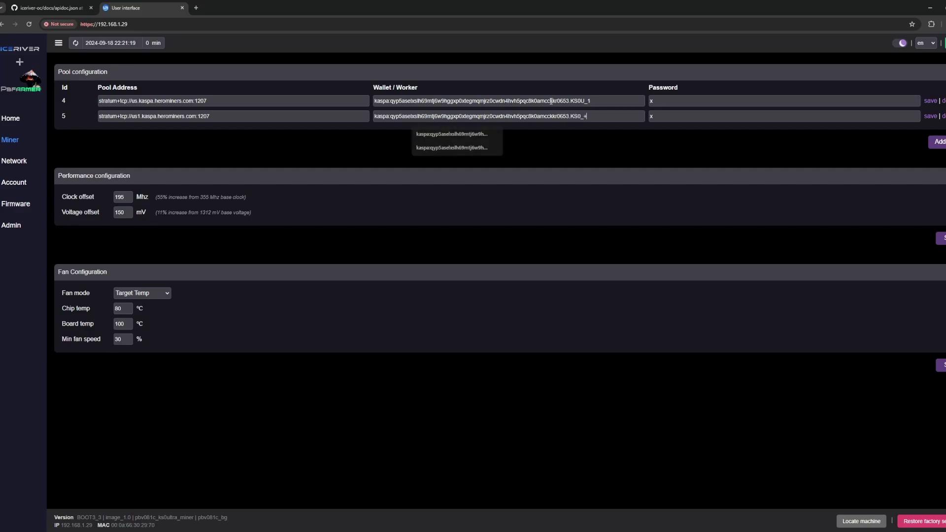
{"action": "key", "text": "BackSpace"}
{"action": "type", "text": "1"}
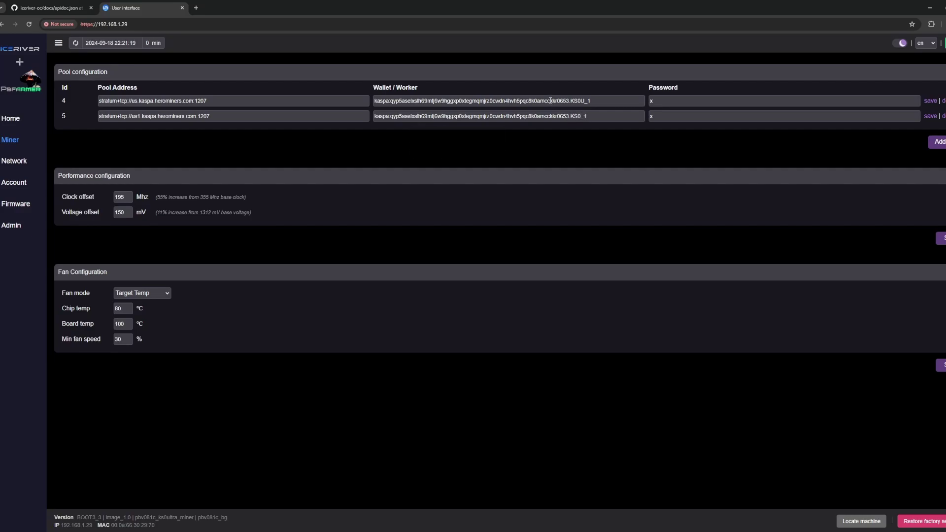
{"action": "left_click", "coordinate": [931, 116]}
{"action": "left_click", "coordinate": [575, 79]}
Back in Notepad, highlight the pool update curl command, then just its -d data flag
{"action": "left_click", "coordinate": [620, 497]}
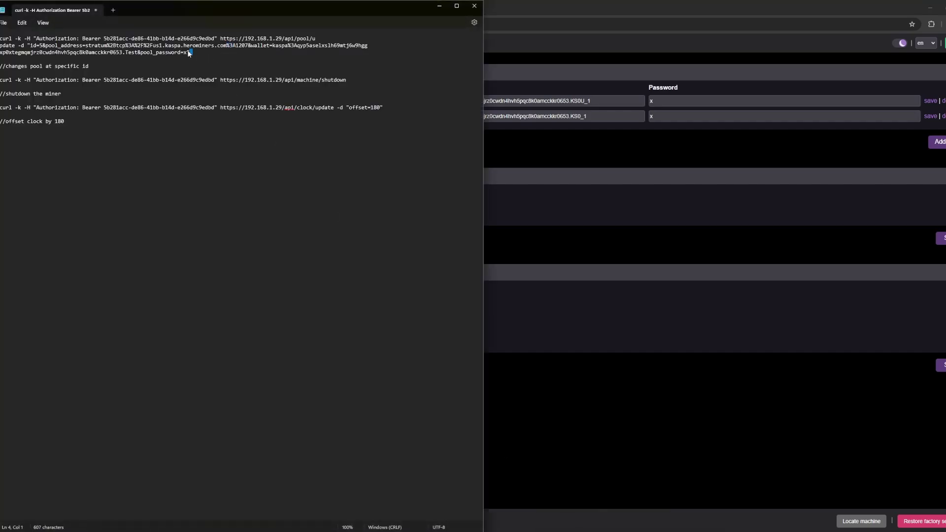
{"action": "left_click_drag", "start_coordinate": [193, 55], "coordinate": [1, 39]}
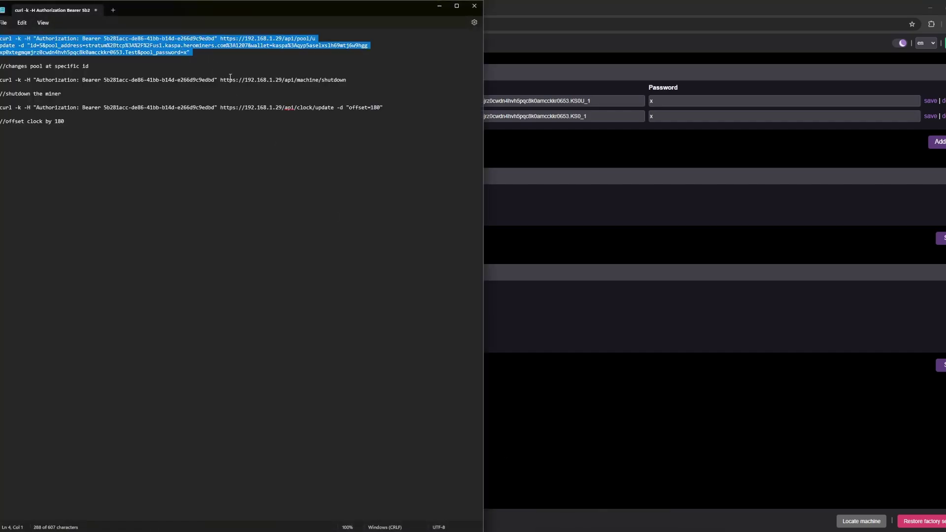
{"action": "left_click", "coordinate": [230, 57]}
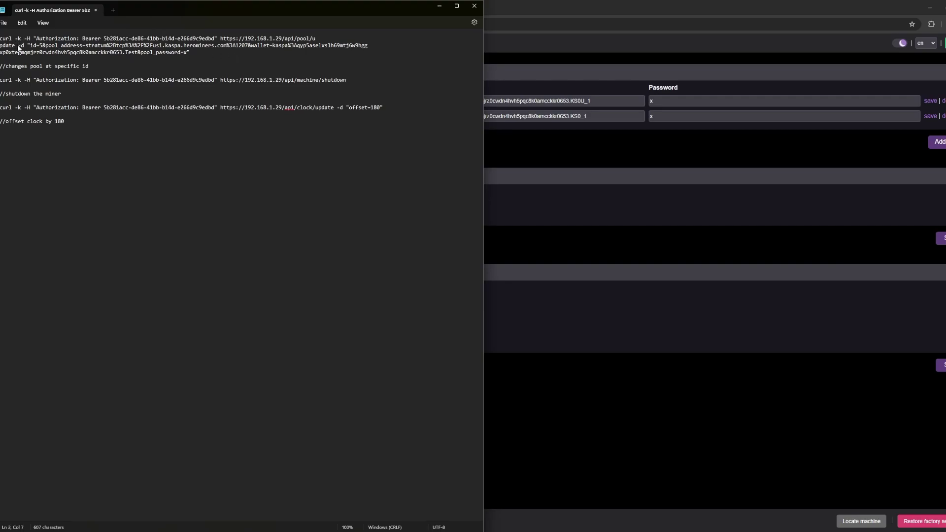
{"action": "left_click_drag", "start_coordinate": [18, 46], "coordinate": [24, 47]}
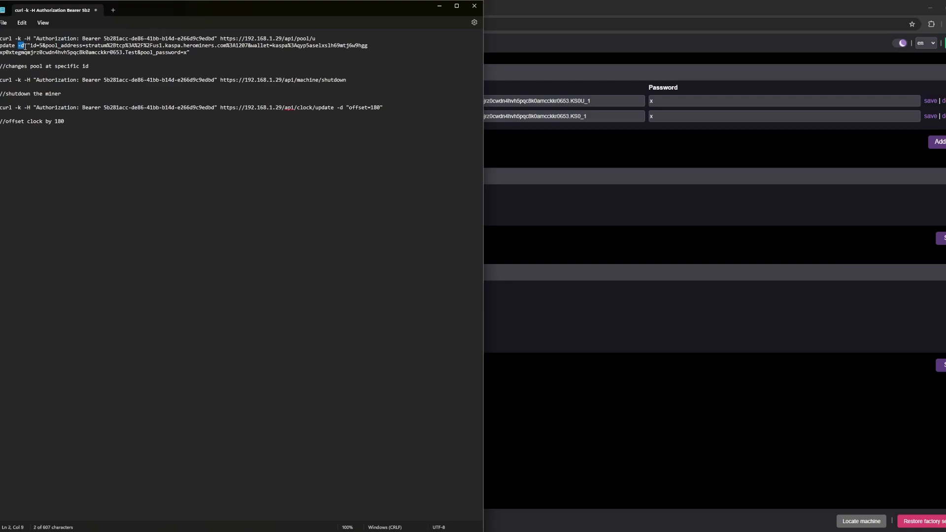
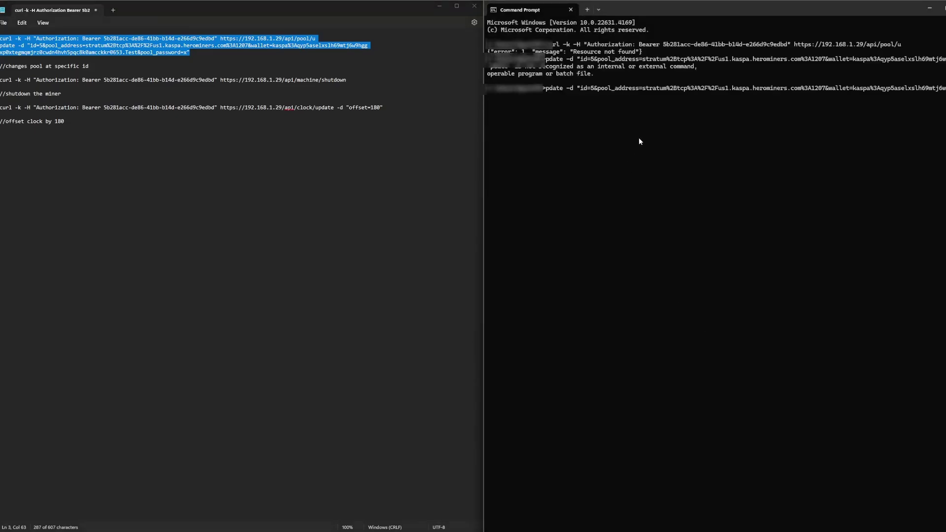
{"action": "key", "text": "Up"}
{"action": "key", "text": "Down"}
{"action": "key", "text": "Up"}
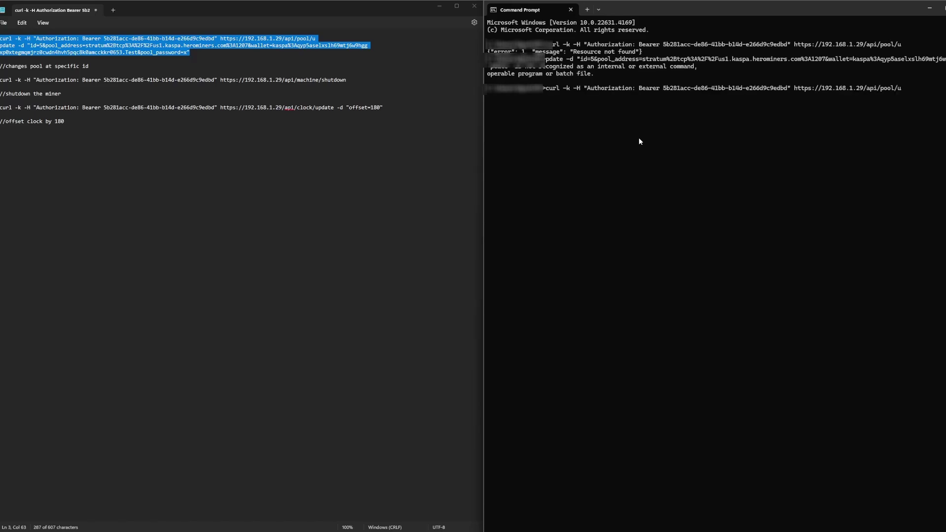
{"action": "key", "text": "Down"}
{"action": "left_click", "coordinate": [198, 51]}
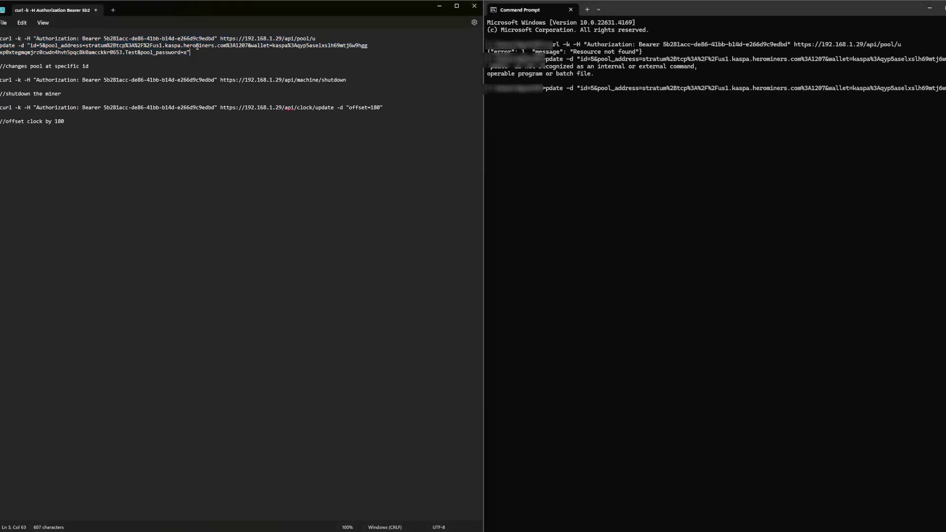
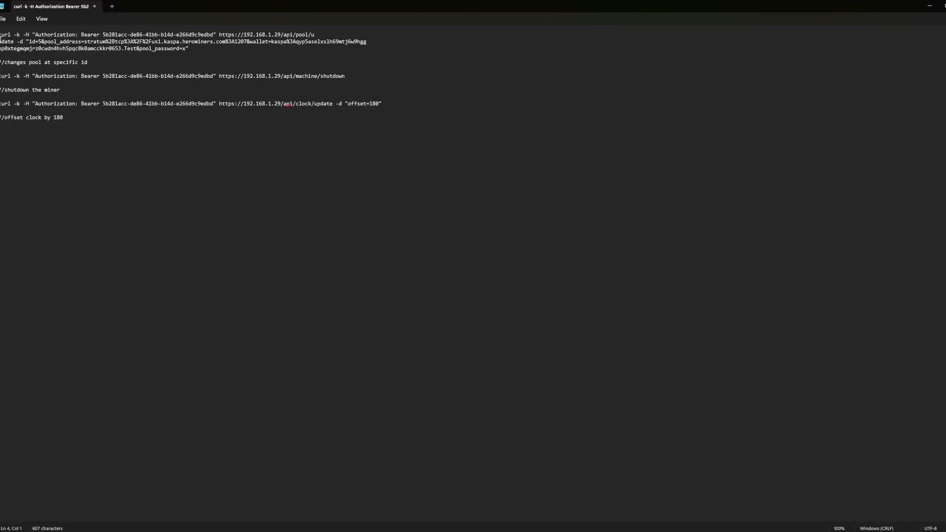
Merge the 'pdate -d ...' line back onto line 1, rejoining the pool update curl command
{"action": "key", "text": "BackSpace"}
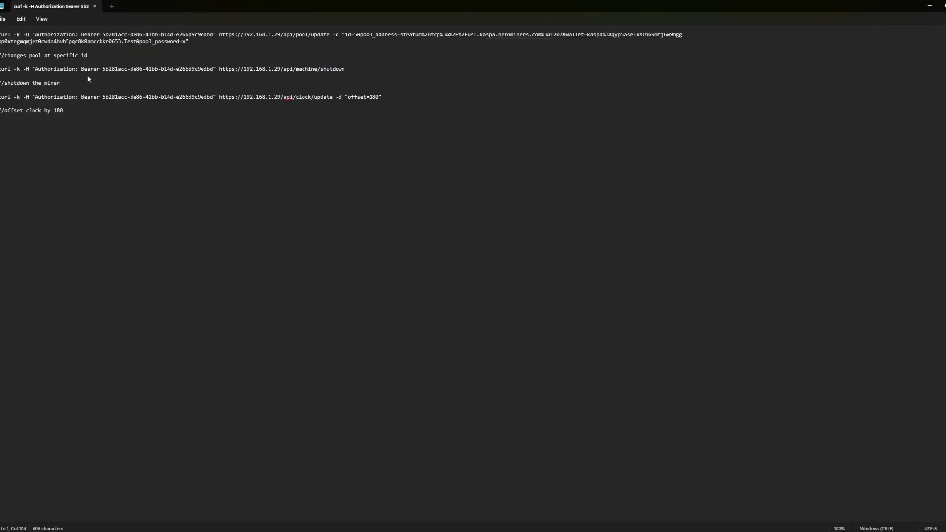
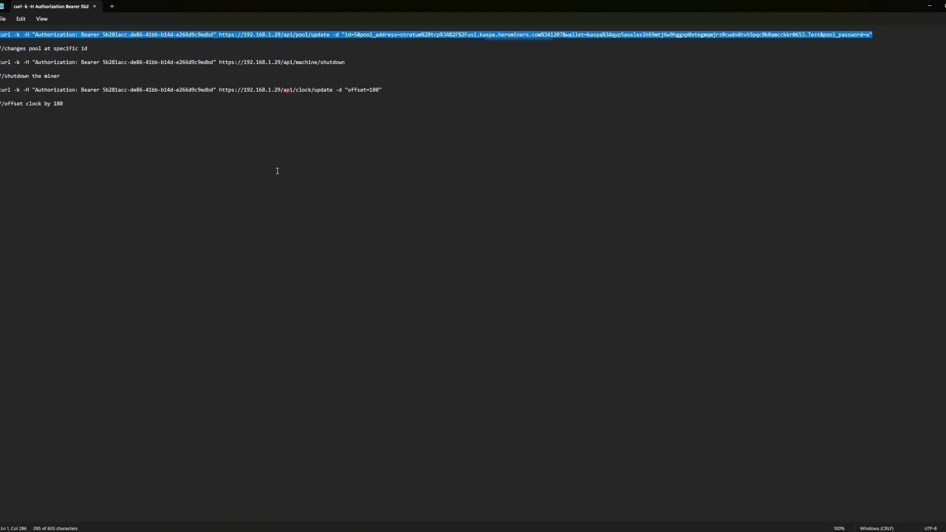
Switch to the Command Prompt window beside the Notepad list of curl commands
{"action": "key", "text": "alt+Tab"}
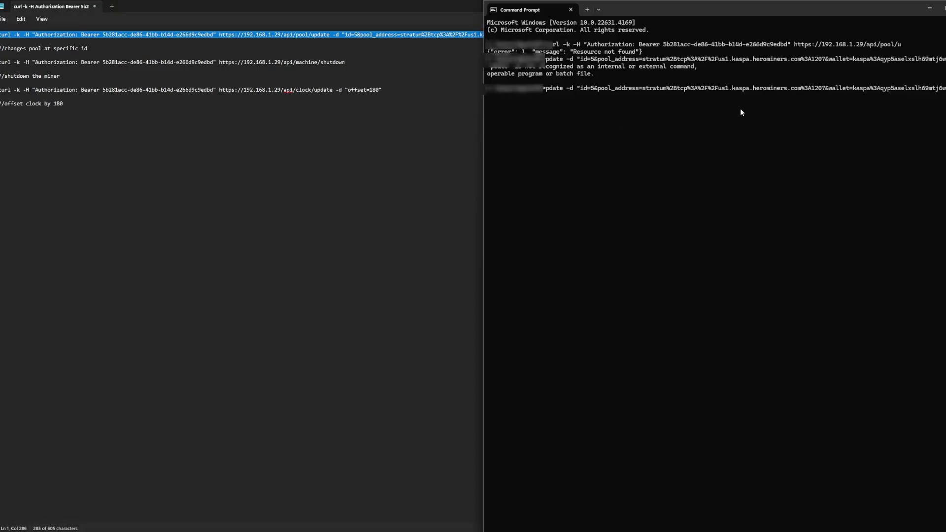
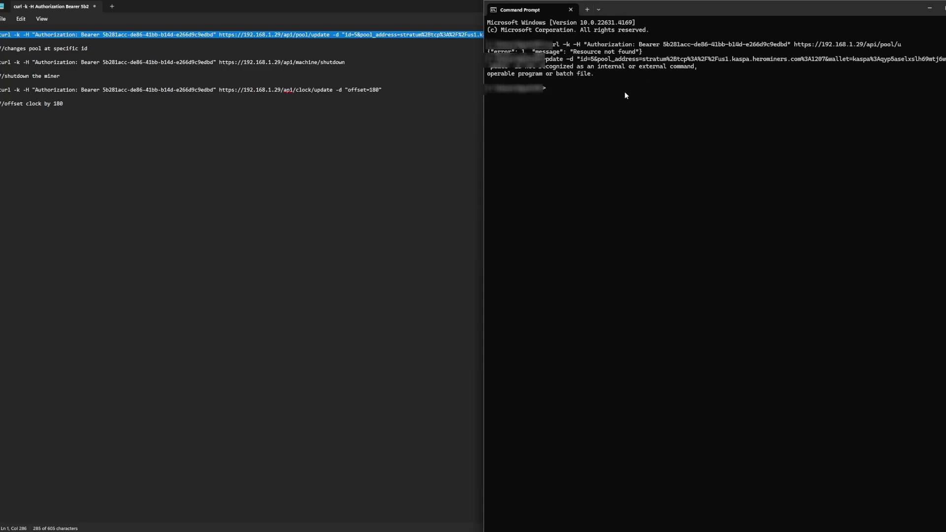
Paste the single-line curl pool/update command for pool id 5 (herominers Kaspa) at the prompt
{"action": "key", "text": "ctrl+v"}
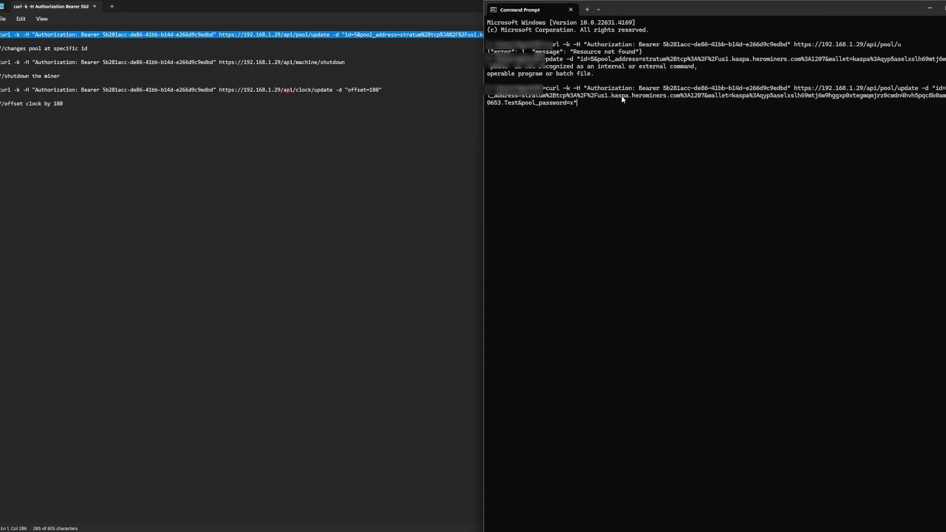
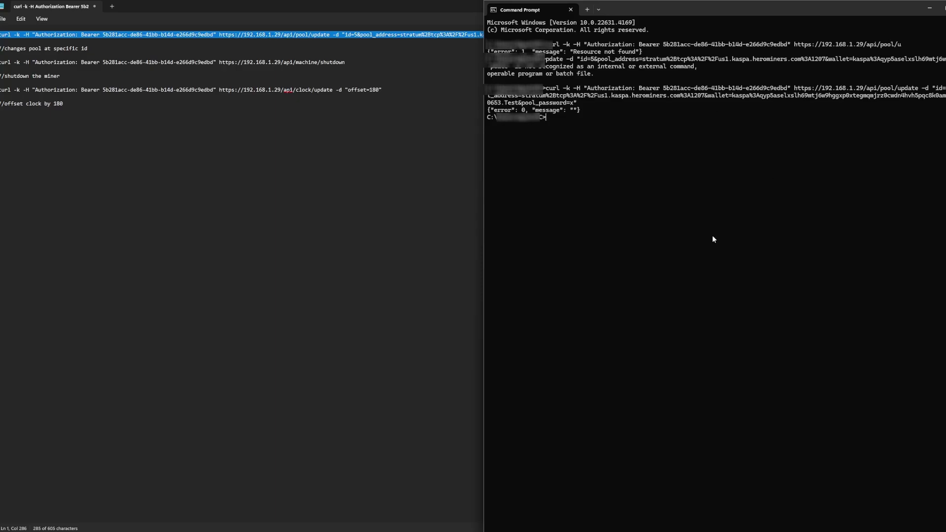
Reload the miner web UI's Miner page to check that pool 5's worker ends in .Test
{"action": "left_click", "coordinate": [562, 529]}
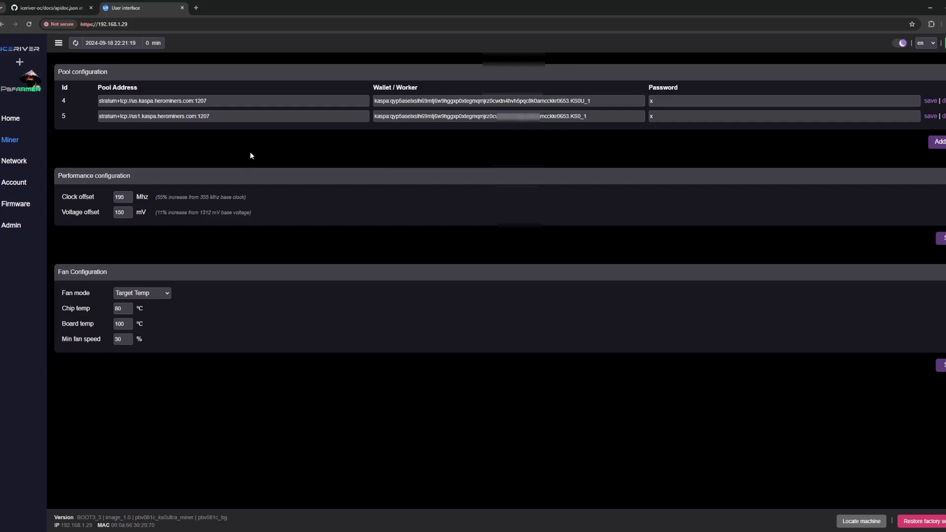
{"action": "key", "text": "F5"}
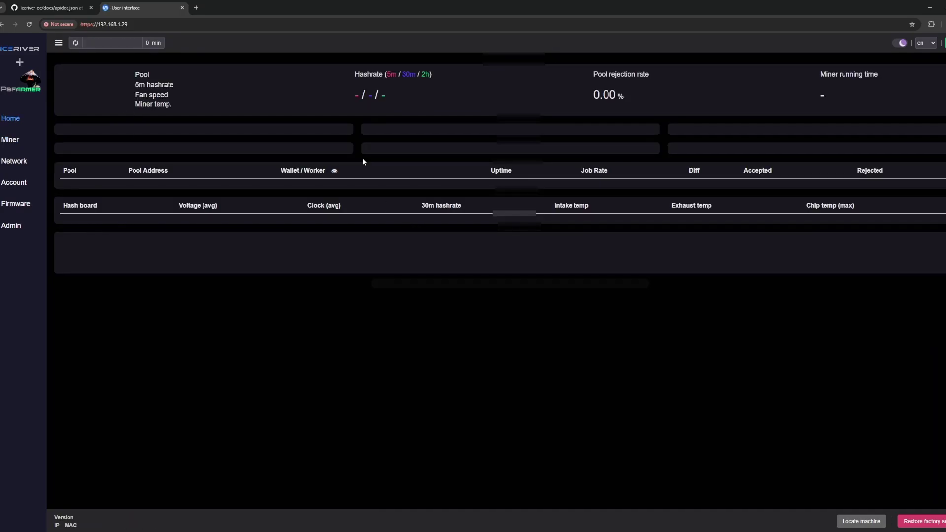
{"action": "left_click", "coordinate": [8, 141]}
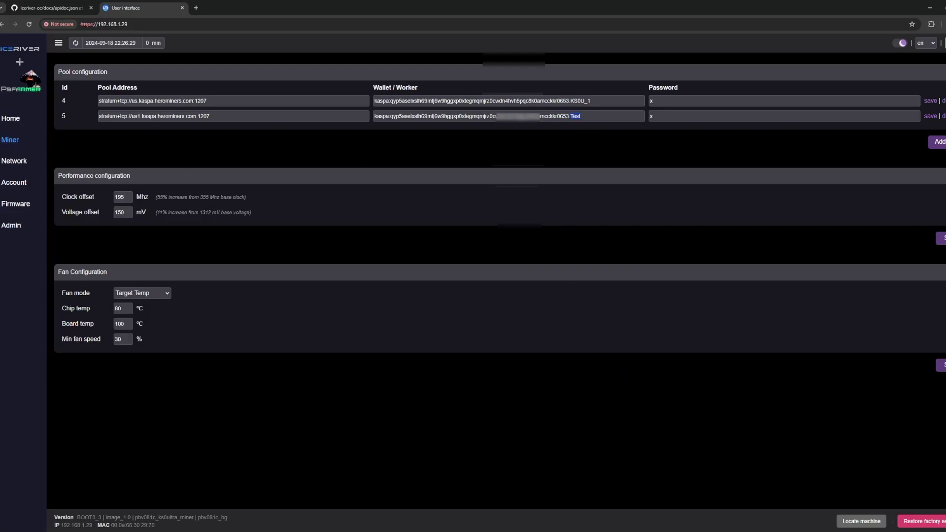
{"action": "left_click", "coordinate": [636, 498]}
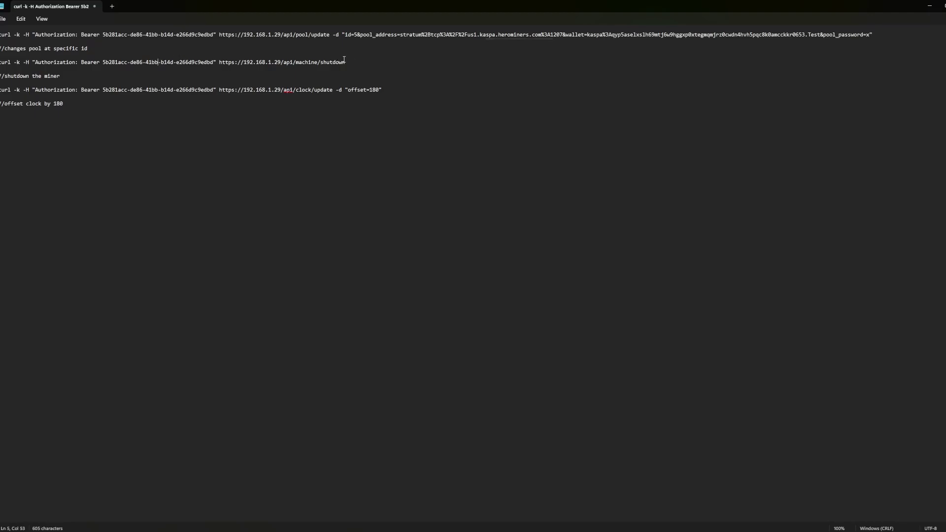
Copy the clock-offset curl command (offset=180) from the notes and paste it at the Command Prompt
{"action": "left_click_drag", "start_coordinate": [344, 62], "coordinate": [1, 64]}
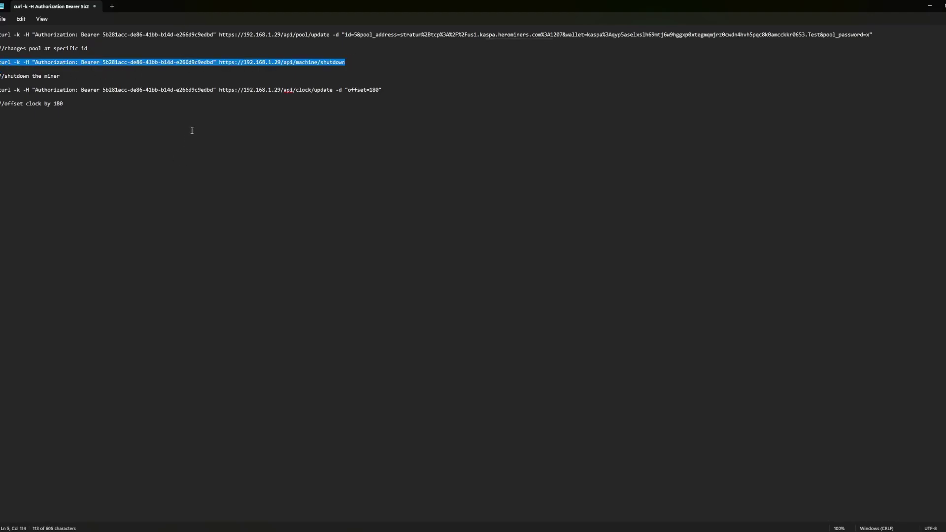
{"action": "triple_click", "coordinate": [22, 89]}
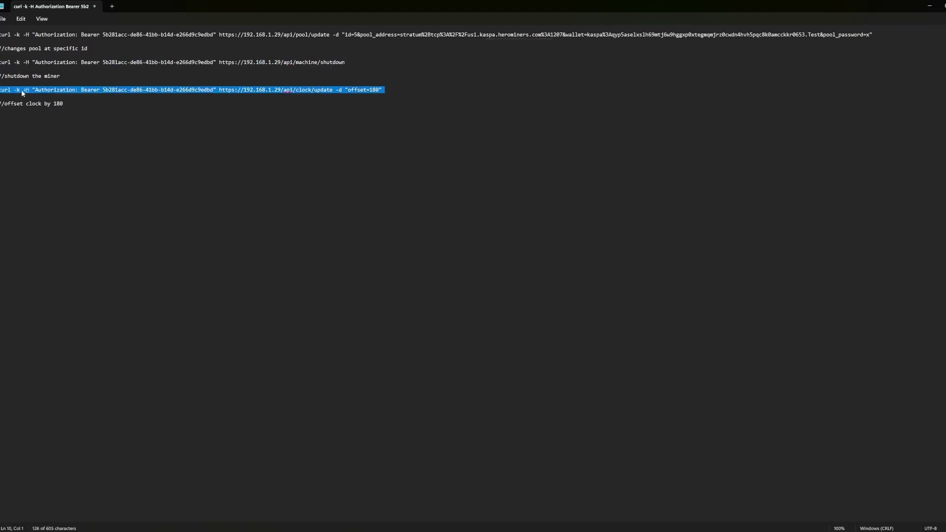
{"action": "right_click", "coordinate": [22, 90]}
{"action": "left_click", "coordinate": [47, 129]}
{"action": "left_click", "coordinate": [930, 6]}
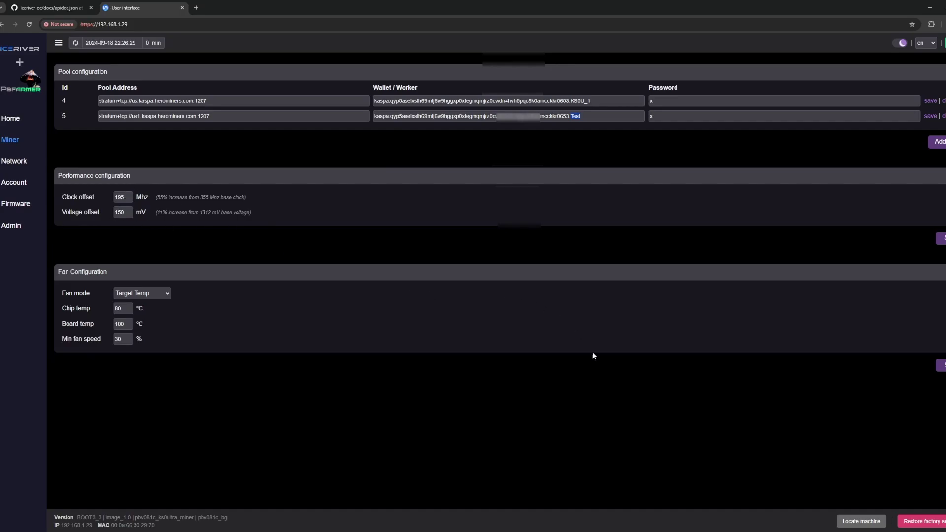
{"action": "key", "text": "alt+Tab"}
{"action": "key", "text": "ctrl+v"}
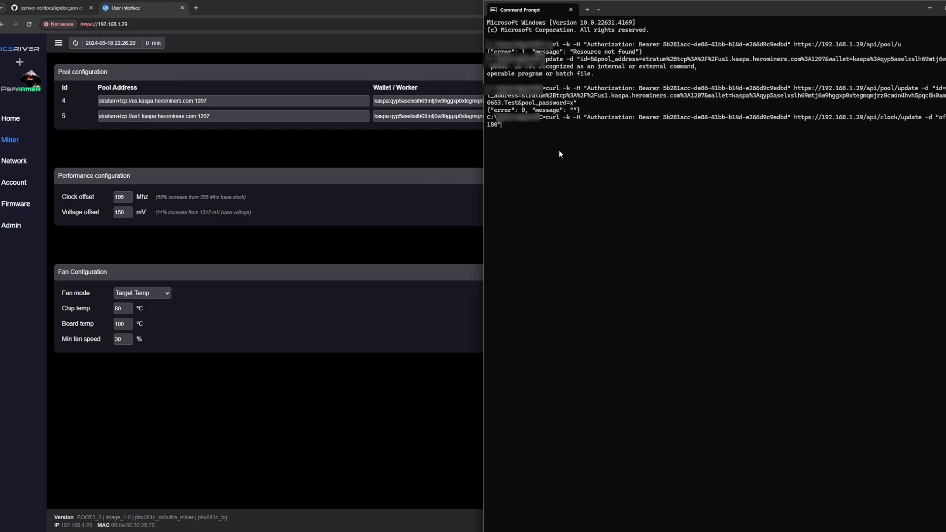
Run the clock-offset command, then reload the miner page to confirm Clock offset reads 180 MHz
{"action": "key", "text": "Return"}
{"action": "left_click", "coordinate": [345, 147]}
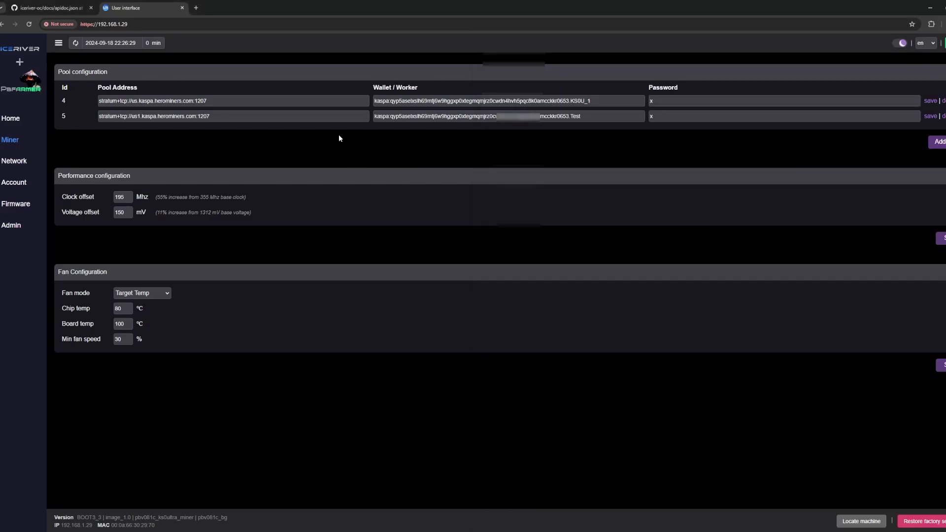
{"action": "key", "text": "F5"}
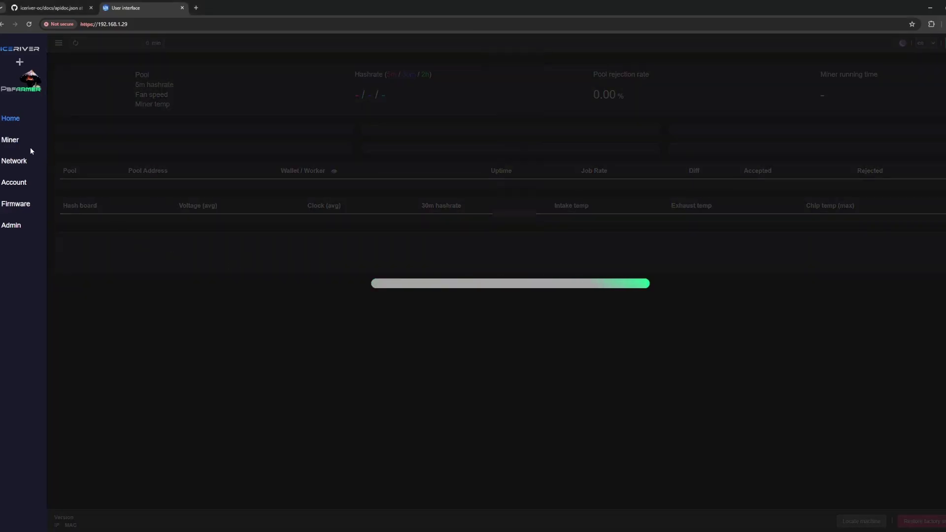
{"action": "left_click", "coordinate": [17, 141]}
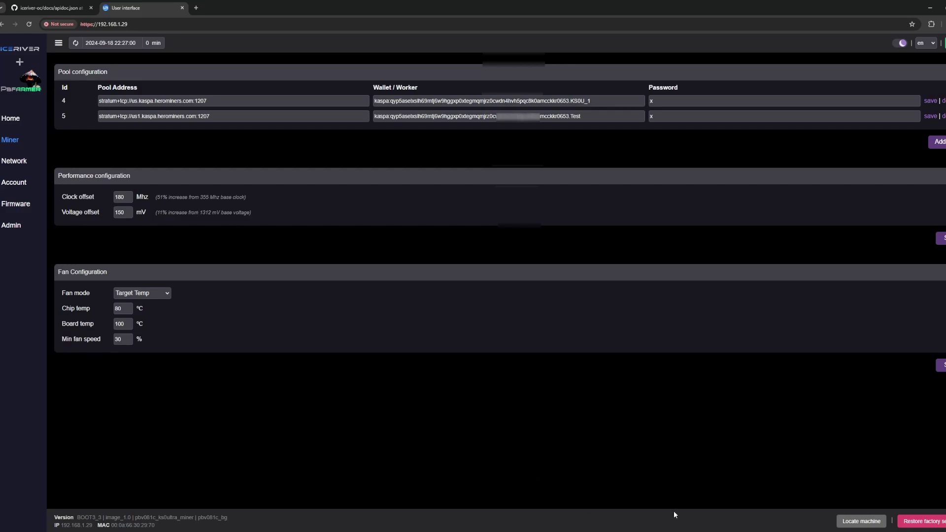
Resend the offset 180 update, trying the clock/updates endpoint, then without and with -d
{"action": "key", "text": "alt+Tab"}
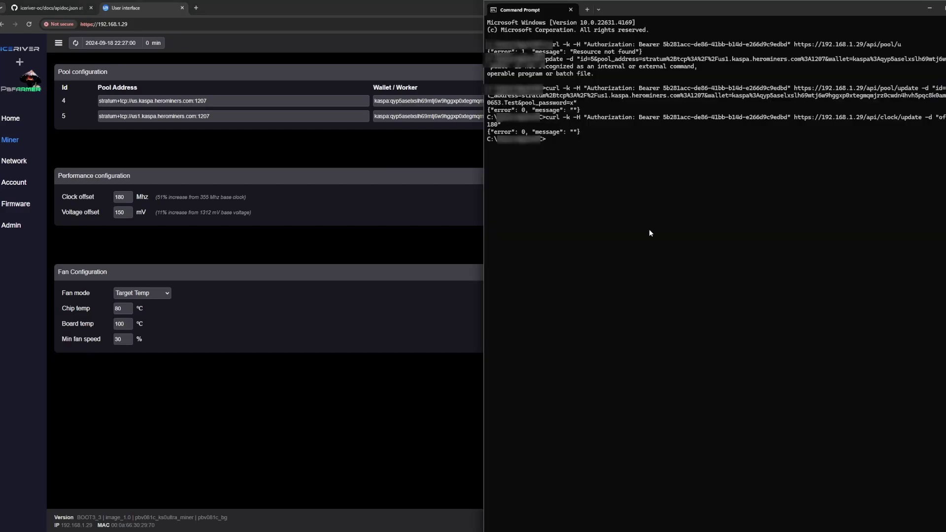
{"action": "key", "text": "Up"}
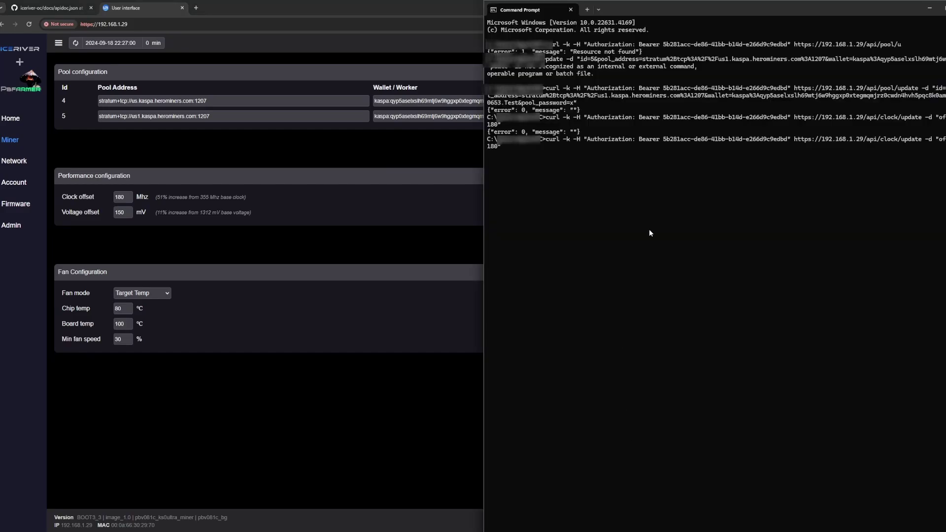
{"action": "type", "text": "s"}
{"action": "key", "text": "Return"}
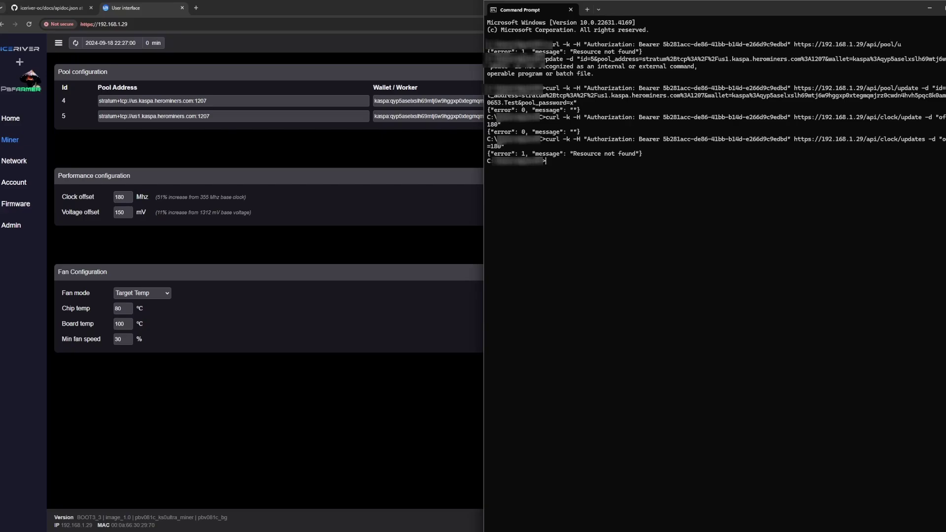
{"action": "key", "text": "Up"}
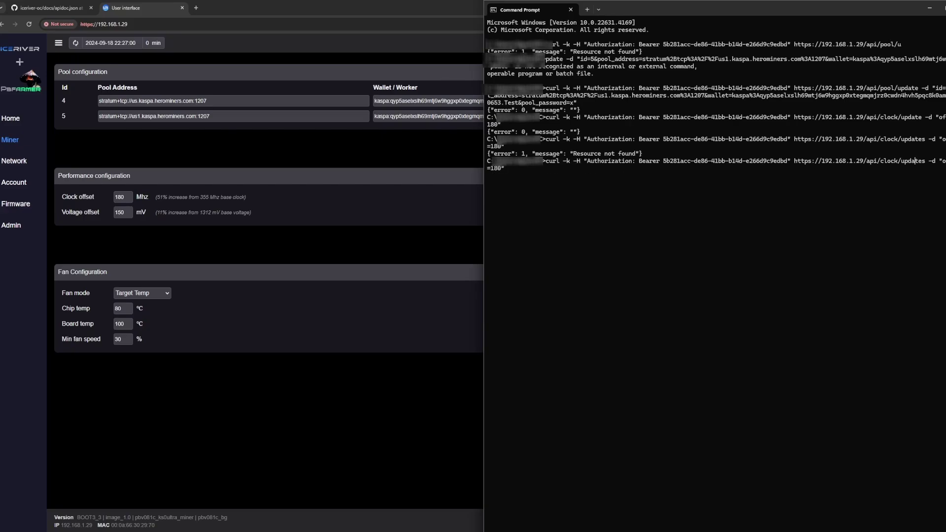
{"action": "key", "text": "BackSpace"}
{"action": "key", "text": "BackSpace"}
{"action": "key", "text": "BackSpace"}
{"action": "key", "text": "BackSpace"}
{"action": "key", "text": "Return"}
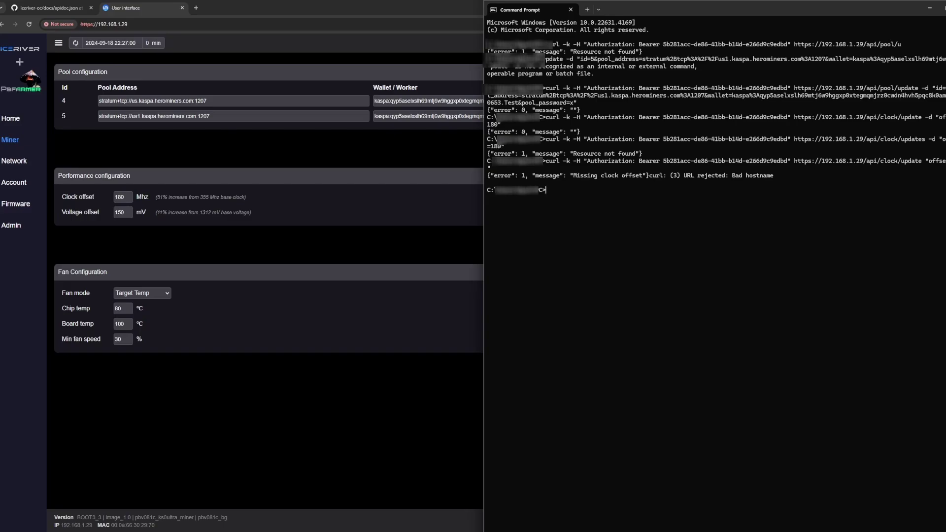
{"action": "key", "text": "Up"}
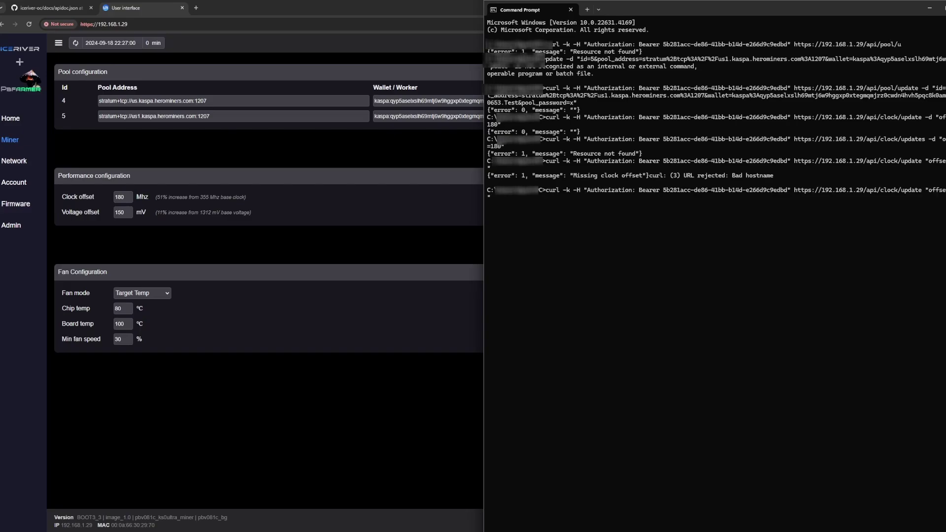
{"action": "type", "text": "-d"}
{"action": "key", "text": "Return"}
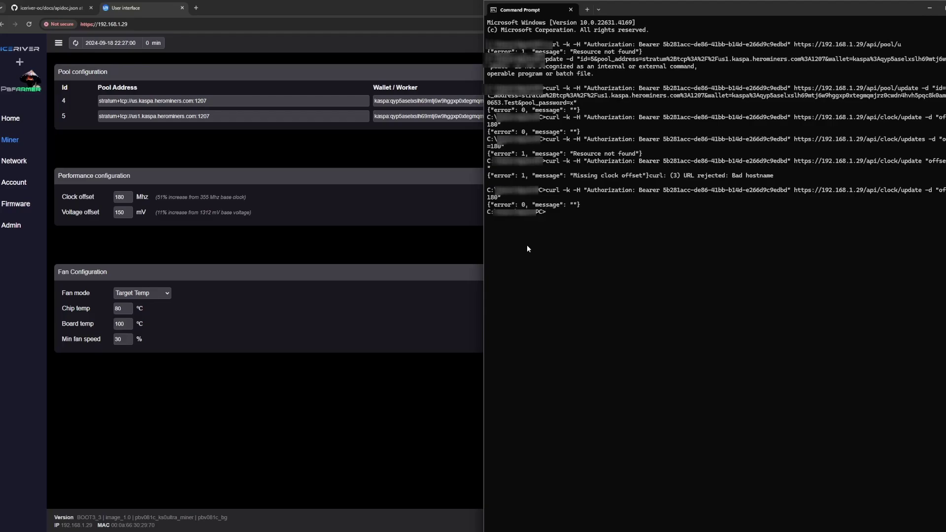
Send a curl request to machine/overview, which returns Resource not found
{"action": "key", "text": "Up"}
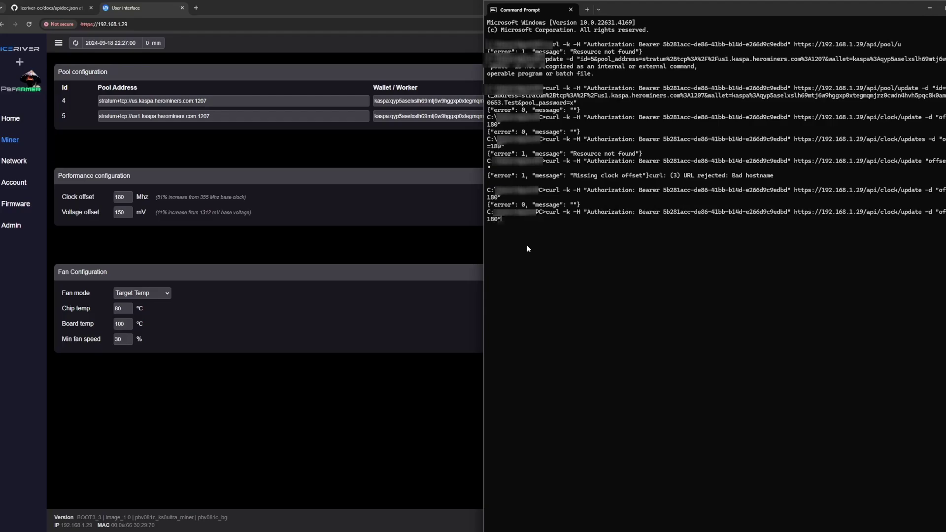
{"action": "key", "text": "BackSpace"}
{"action": "key", "text": "BackSpace"}
{"action": "key", "text": "BackSpace"}
{"action": "key", "text": "BackSpace"}
{"action": "key", "text": "BackSpace"}
{"action": "key", "text": "BackSpace"}
{"action": "key", "text": "BackSpace"}
{"action": "key", "text": "BackSpace"}
{"action": "key", "text": "BackSpace"}
{"action": "key", "text": "BackSpace"}
{"action": "key", "text": "BackSpace"}
{"action": "key", "text": "BackSpace"}
{"action": "key", "text": "BackSpace"}
{"action": "key", "text": "BackSpace"}
{"action": "key", "text": "BackSpace"}
{"action": "key", "text": "BackSpace"}
{"action": "key", "text": "BackSpace"}
{"action": "key", "text": "BackSpace"}
{"action": "key", "text": "BackSpace"}
{"action": "key", "text": "BackSpace"}
{"action": "key", "text": "BackSpace"}
{"action": "key", "text": "BackSpace"}
{"action": "key", "text": "BackSpace"}
{"action": "key", "text": "BackSpace"}
{"action": "key", "text": "BackSpace"}
{"action": "key", "text": "BackSpace"}
{"action": "key", "text": "BackSpace"}
{"action": "key", "text": "BackSpace"}
{"action": "type", "text": "machine/overview"}
{"action": "key", "text": "Return"}
Show the GitHub apidoc.json documentation scrolled back to line 1
{"action": "left_click", "coordinate": [50, 7]}
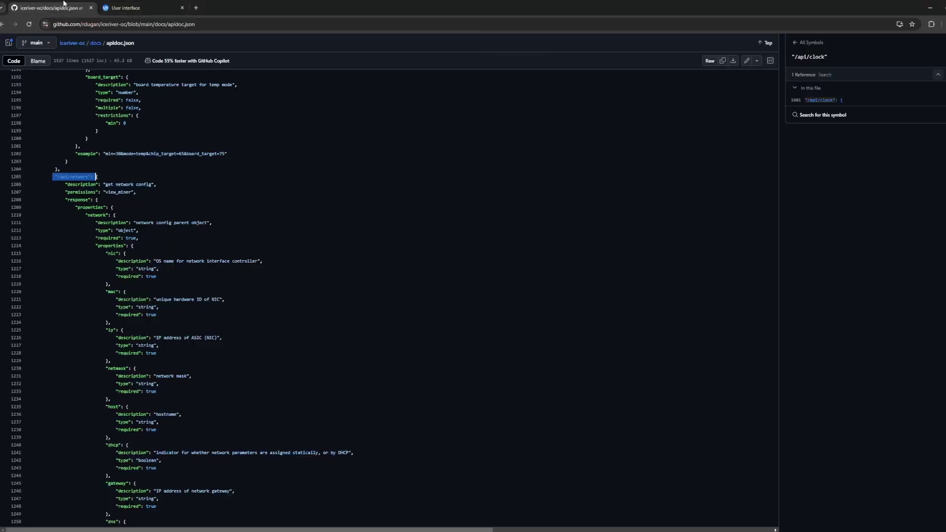
{"action": "scroll", "coordinate": [176, 216], "scroll_direction": "up", "scroll_amount": 20}
{"action": "scroll", "coordinate": [176, 216], "scroll_direction": "up", "scroll_amount": 20}
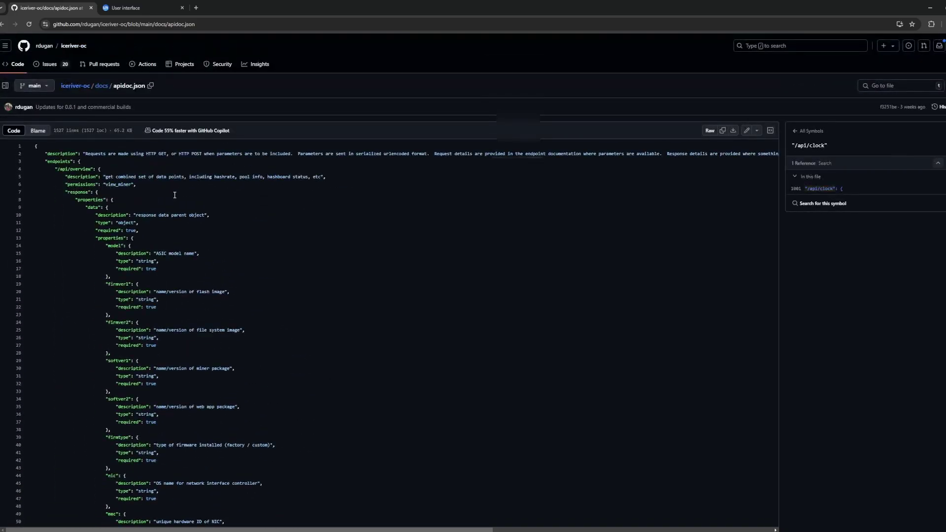
Change the request to /api/overview and send it, getting full miner data with error 0
{"action": "key", "text": "alt+Tab"}
{"action": "key", "text": "Up"}
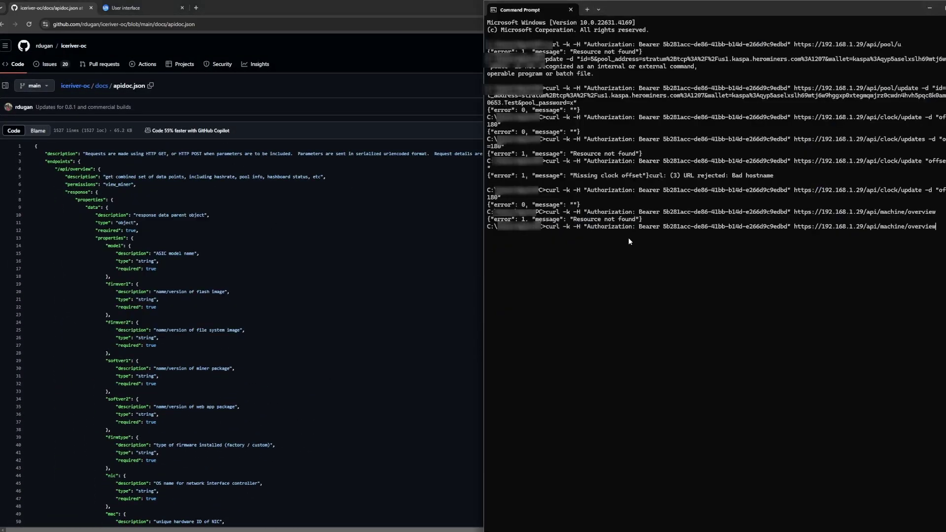
{"action": "key", "text": "BackSpace"}
{"action": "key", "text": "BackSpace"}
{"action": "key", "text": "BackSpace"}
{"action": "key", "text": "BackSpace"}
{"action": "key", "text": "BackSpace"}
{"action": "key", "text": "BackSpace"}
{"action": "key", "text": "BackSpace"}
{"action": "key", "text": "BackSpace"}
{"action": "key", "text": "BackSpace"}
{"action": "key", "text": "BackSpace"}
{"action": "key", "text": "BackSpace"}
{"action": "key", "text": "BackSpace"}
{"action": "key", "text": "BackSpace"}
{"action": "key", "text": "BackSpace"}
{"action": "key", "text": "BackSpace"}
{"action": "key", "text": "BackSpace"}
{"action": "type", "text": "overview"}
{"action": "key", "text": "Return"}
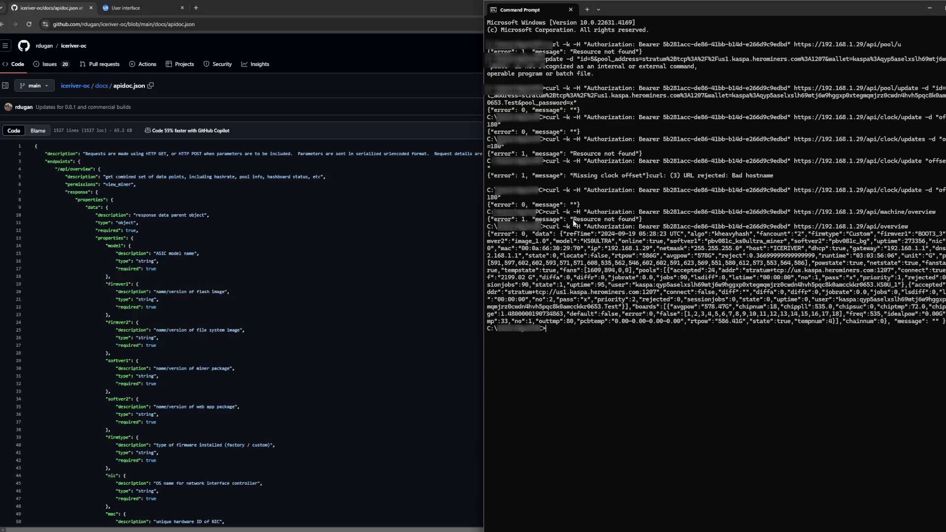
Scroll apidoc.json down to the documented pools example
{"action": "scroll", "coordinate": [240, 273], "scroll_direction": "down", "scroll_amount": 11}
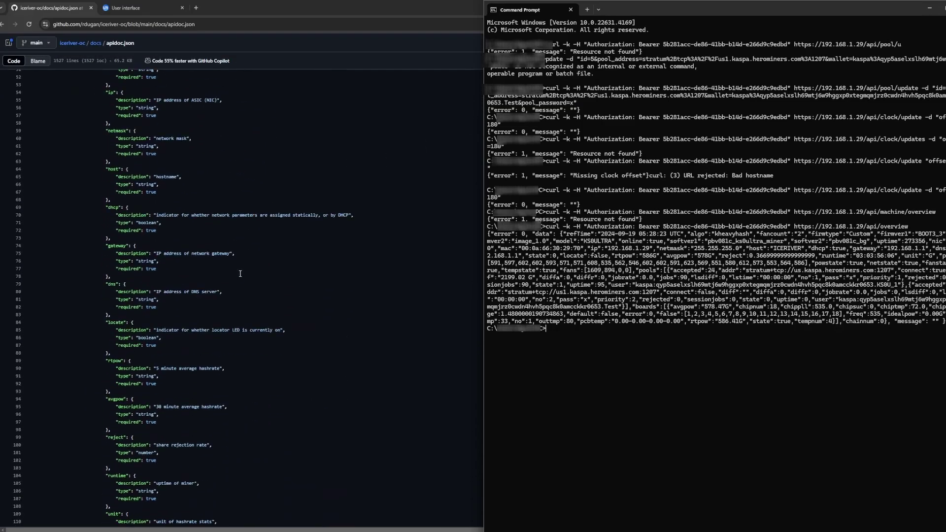
{"action": "scroll", "coordinate": [240, 274], "scroll_direction": "down", "scroll_amount": 18}
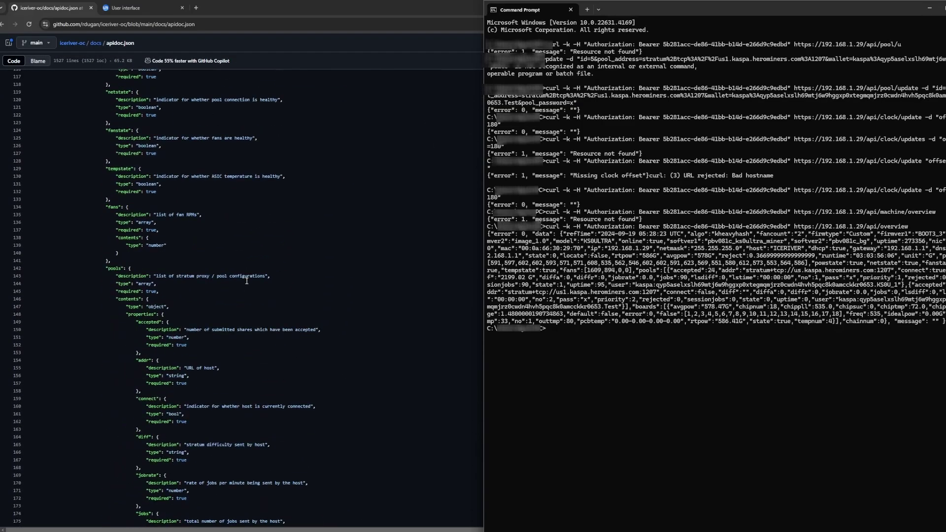
{"action": "scroll", "coordinate": [247, 281], "scroll_direction": "down", "scroll_amount": 8}
{"action": "scroll", "coordinate": [247, 281], "scroll_direction": "down", "scroll_amount": 4}
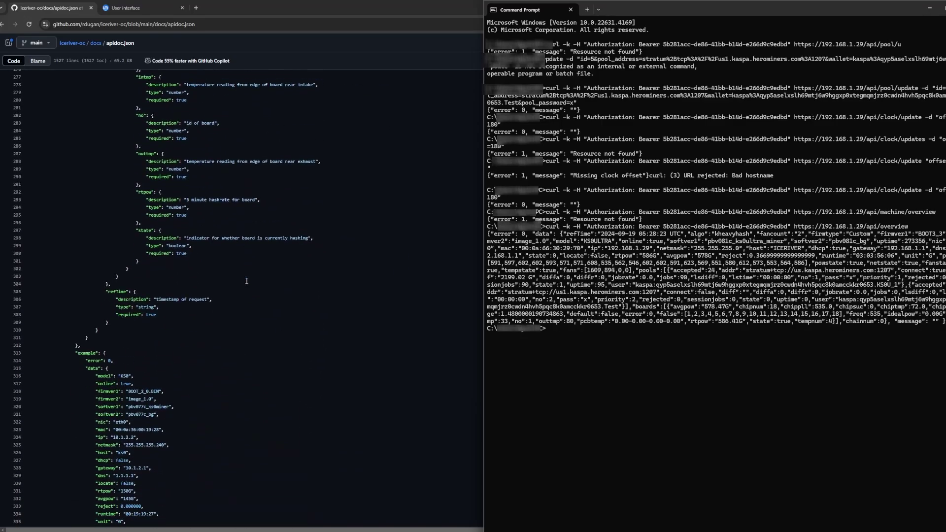
{"action": "scroll", "coordinate": [247, 281], "scroll_direction": "down", "scroll_amount": 6}
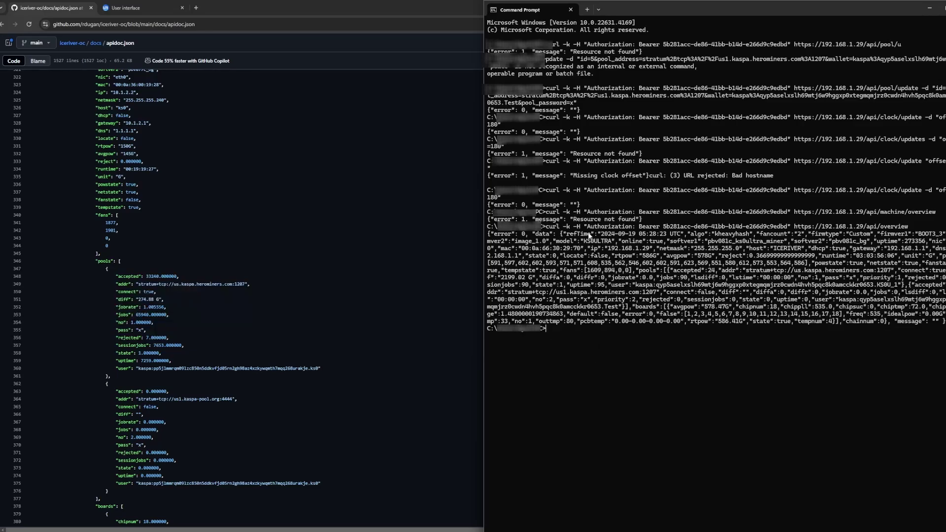
Select the uptime and pool figures in the overview output, then recall the /api/overview request
{"action": "left_click_drag", "start_coordinate": [556, 241], "coordinate": [614, 330]}
{"action": "double_click", "coordinate": [915, 241]}
{"action": "left_click", "coordinate": [590, 255]}
{"action": "left_click_drag", "start_coordinate": [488, 262], "coordinate": [916, 266]}
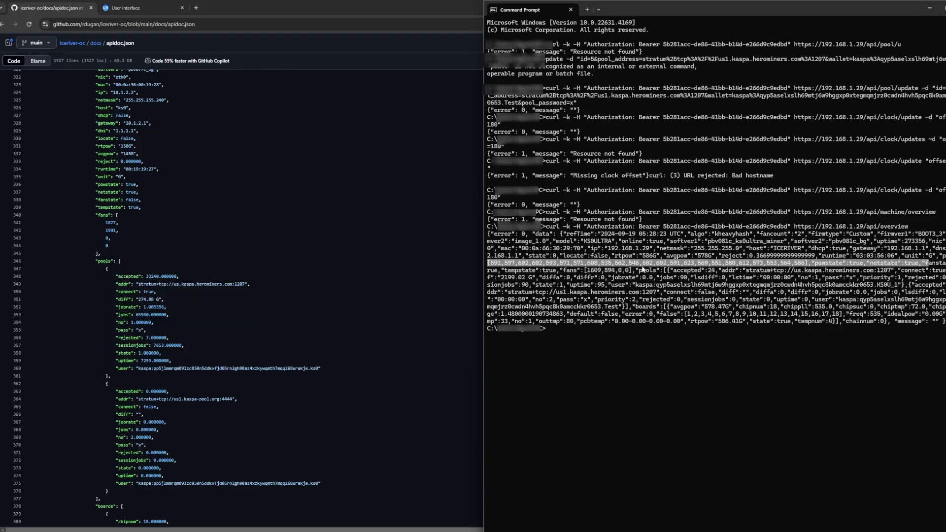
{"action": "key", "text": "ctrl+c"}
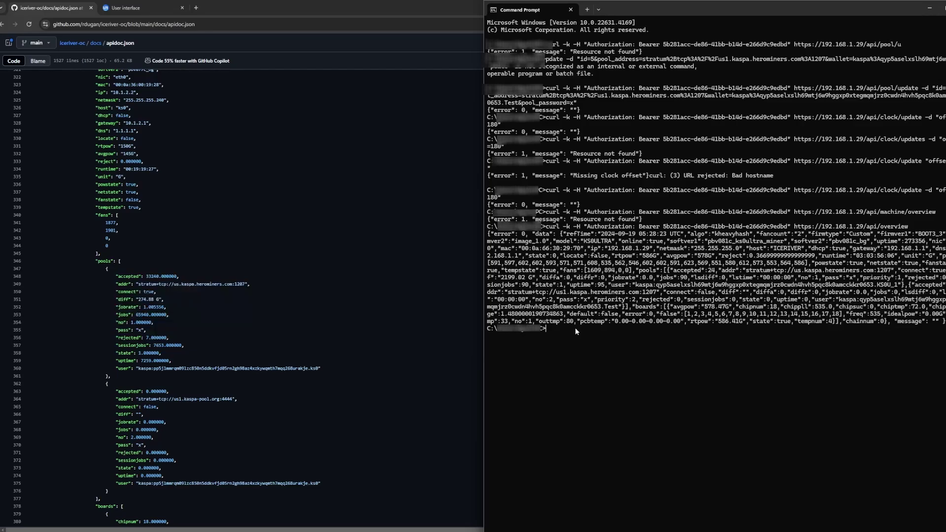
{"action": "key", "text": "Up"}
{"action": "key", "text": "Up"}
{"action": "key", "text": "Up"}
{"action": "key", "text": "Down"}
{"action": "key", "text": "Down"}
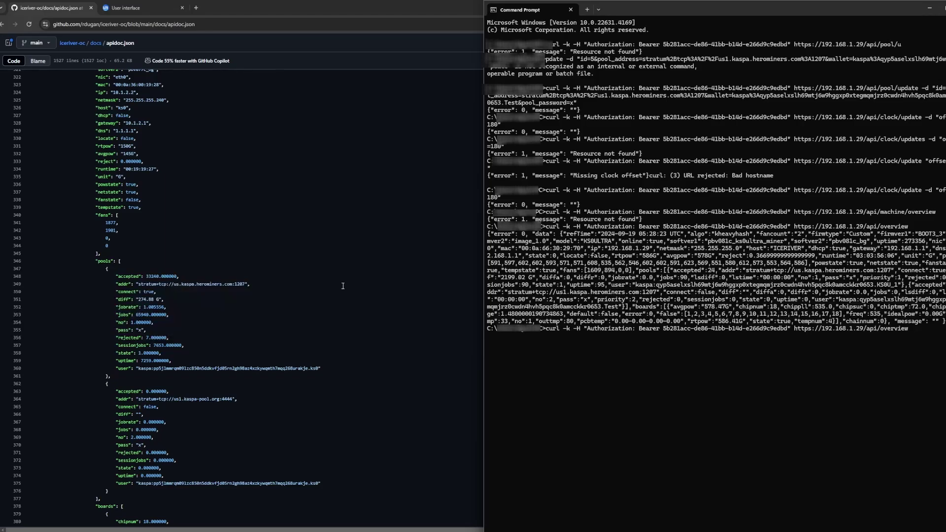
Minimize Command Prompt and bring apidoc.json back to the top
{"action": "left_click", "coordinate": [929, 10]}
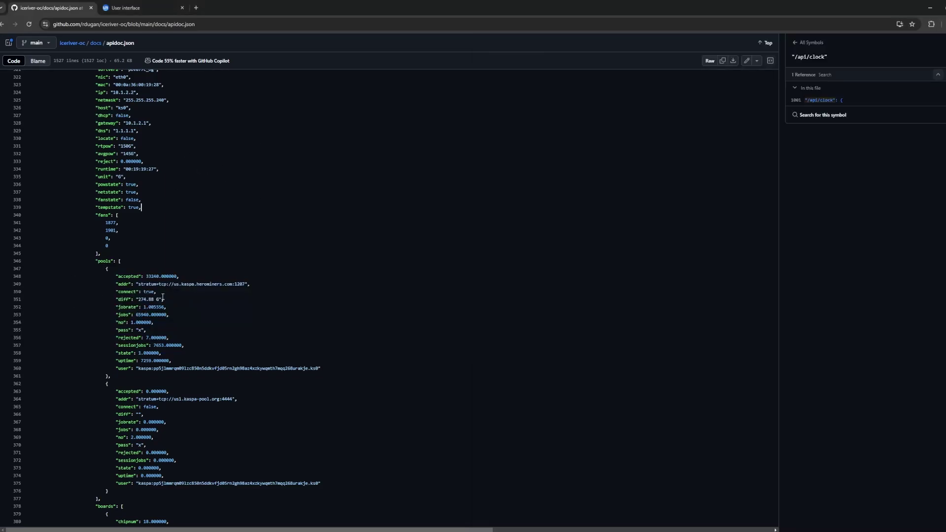
{"action": "scroll", "coordinate": [159, 296], "scroll_direction": "up", "scroll_amount": 20}
{"action": "scroll", "coordinate": [160, 296], "scroll_direction": "up", "scroll_amount": 3}
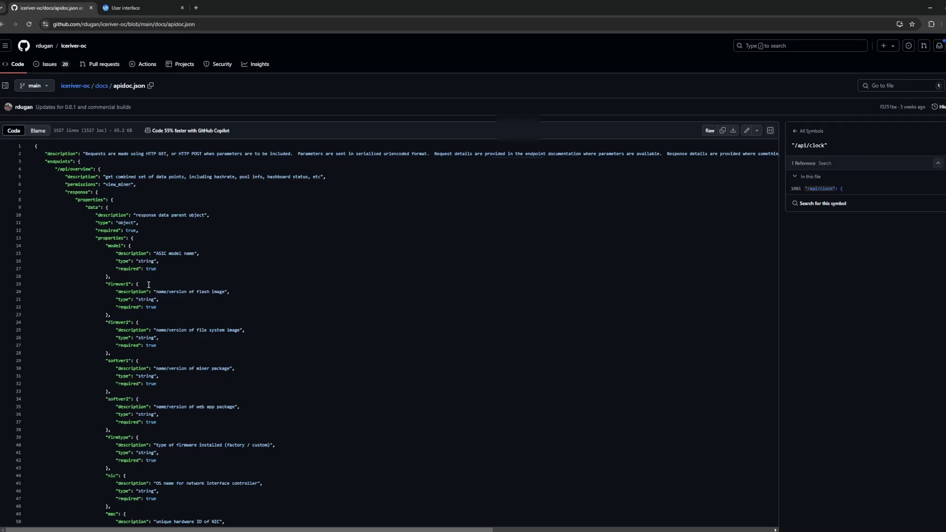
Read down through the endpoints to /api/pool/create with its pool_address, wallet and pool_password fields
{"action": "scroll", "coordinate": [148, 285], "scroll_direction": "down", "scroll_amount": 20}
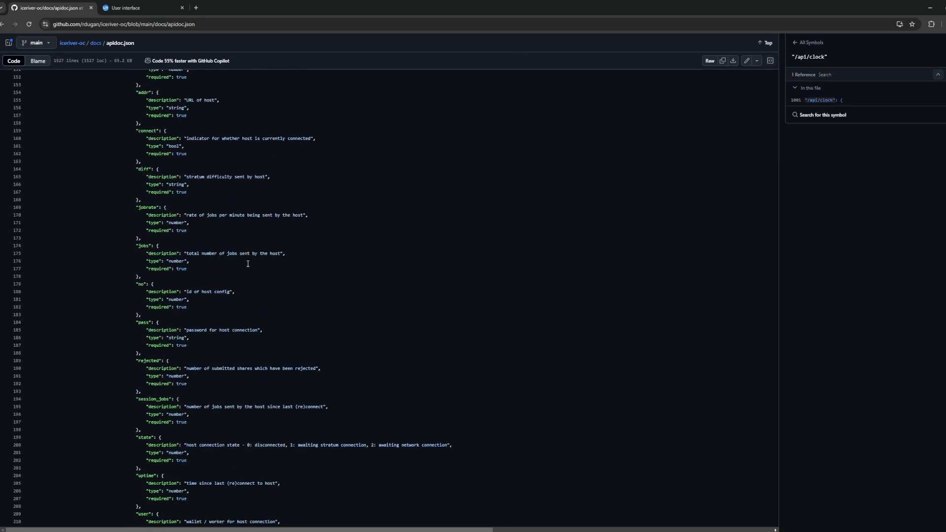
{"action": "scroll", "coordinate": [247, 264], "scroll_direction": "down", "scroll_amount": 19}
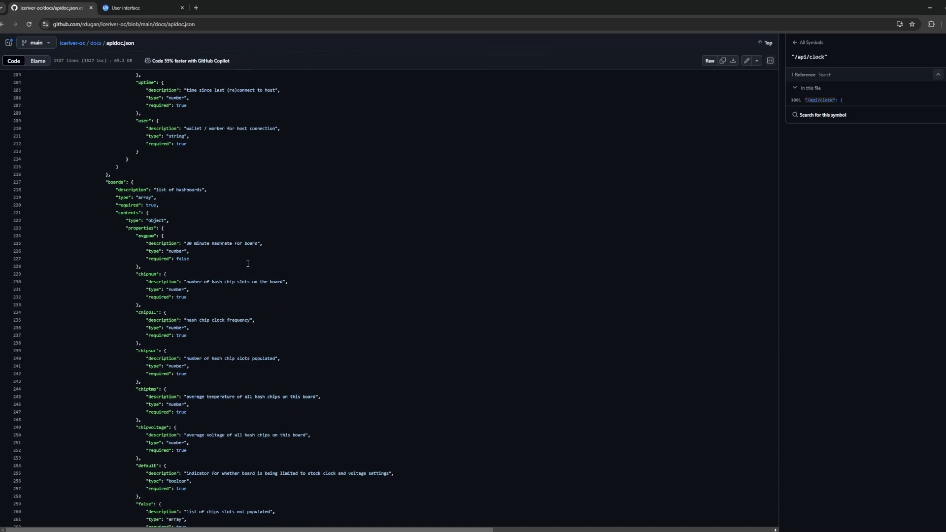
{"action": "scroll", "coordinate": [248, 262], "scroll_direction": "down", "scroll_amount": 18}
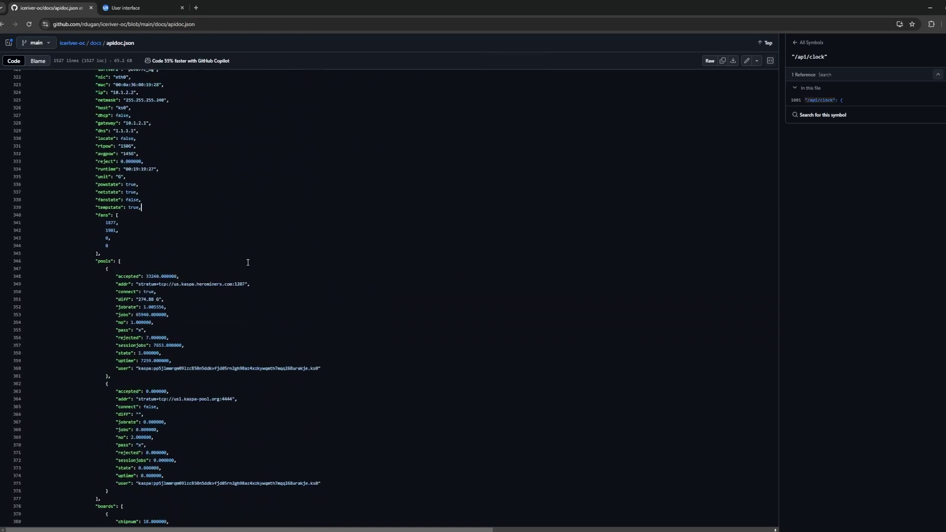
{"action": "scroll", "coordinate": [248, 263], "scroll_direction": "down", "scroll_amount": 20}
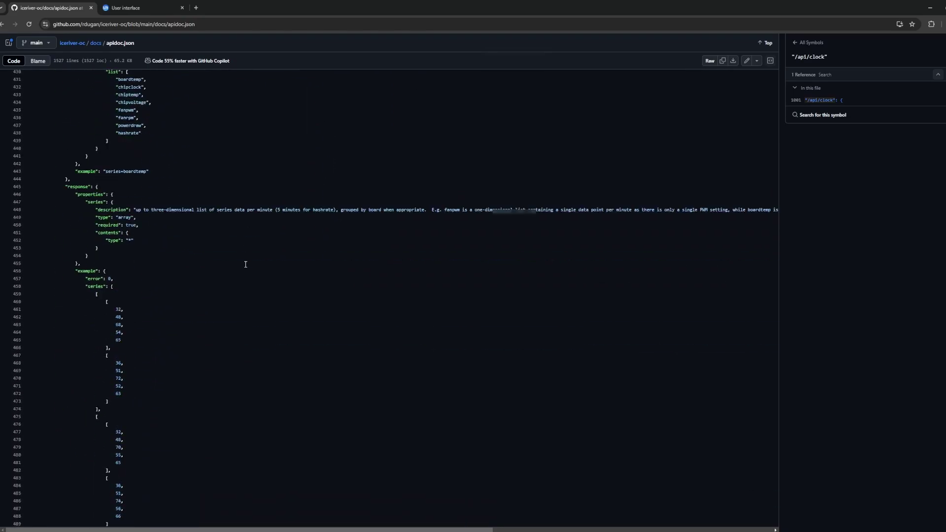
{"action": "scroll", "coordinate": [245, 265], "scroll_direction": "down", "scroll_amount": 4}
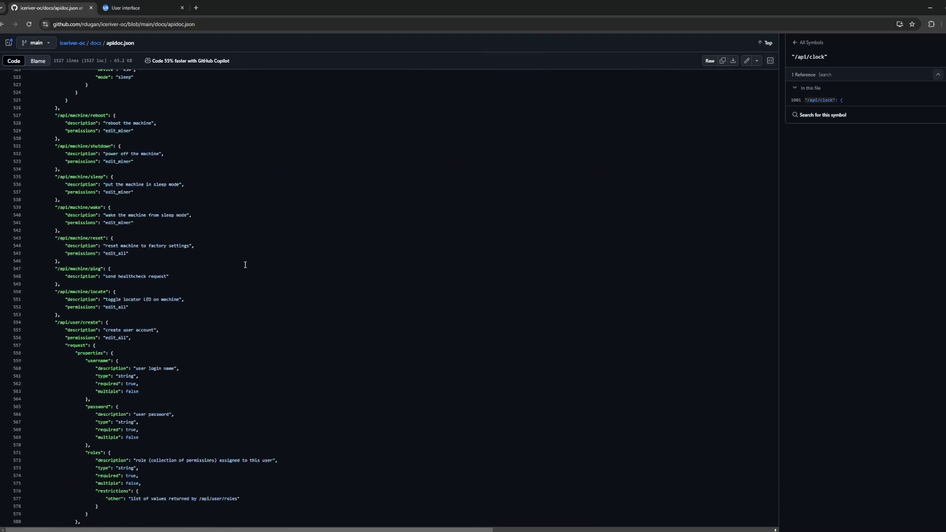
{"action": "scroll", "coordinate": [245, 265], "scroll_direction": "down", "scroll_amount": 3}
{"action": "scroll", "coordinate": [245, 265], "scroll_direction": "down", "scroll_amount": 10}
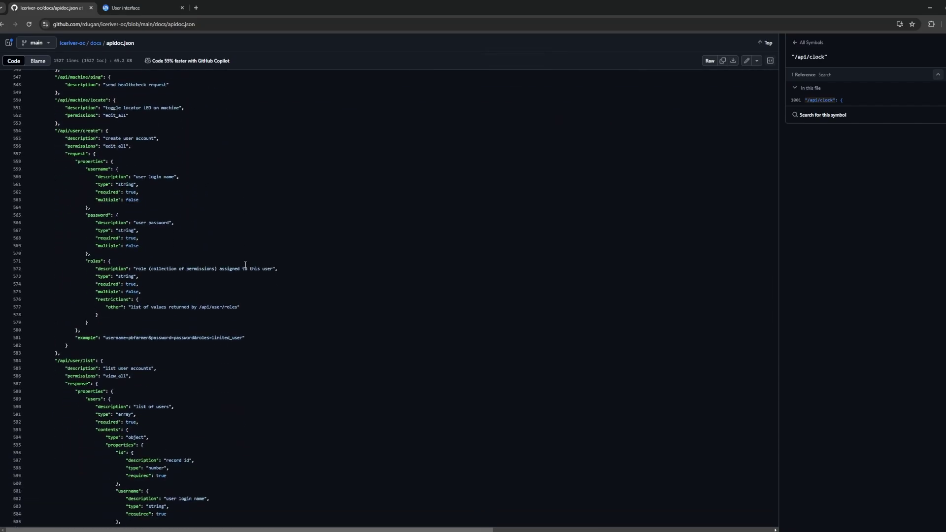
{"action": "scroll", "coordinate": [245, 265], "scroll_direction": "down", "scroll_amount": 14}
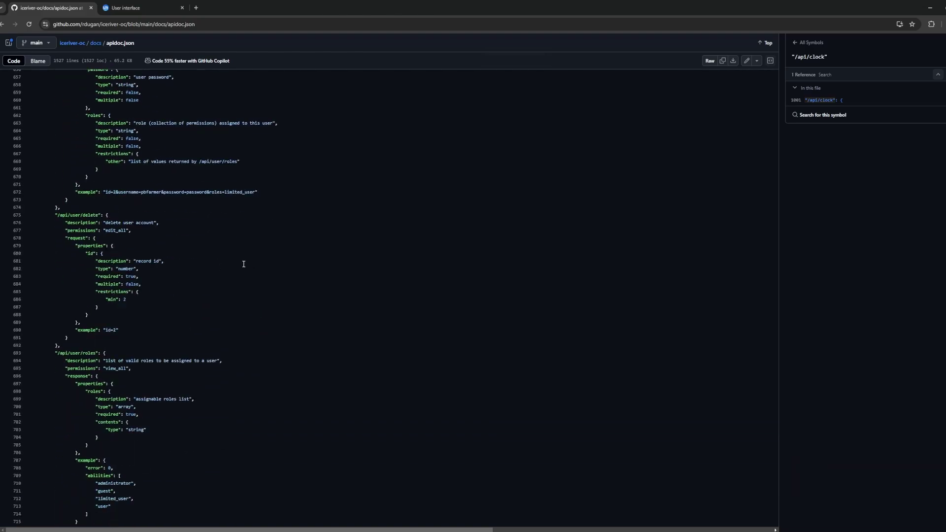
{"action": "scroll", "coordinate": [244, 264], "scroll_direction": "down", "scroll_amount": 7}
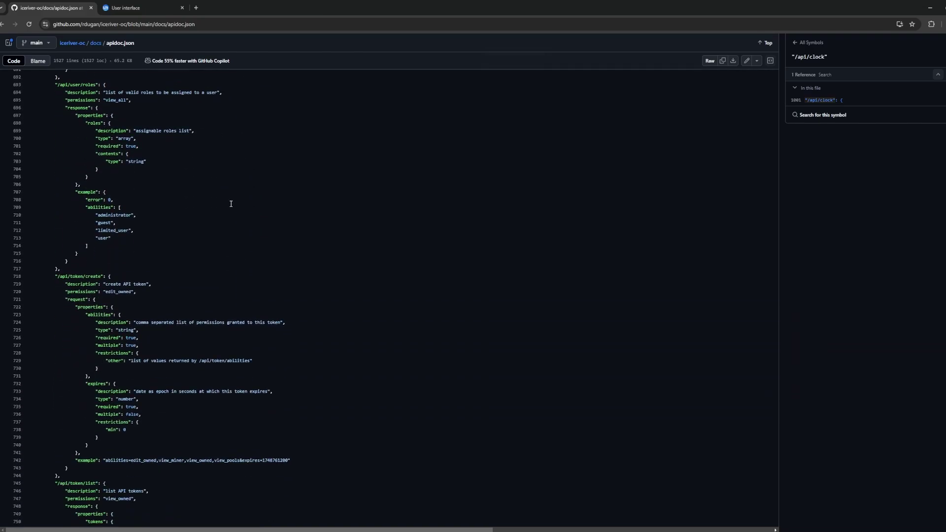
{"action": "scroll", "coordinate": [232, 201], "scroll_direction": "down", "scroll_amount": 17}
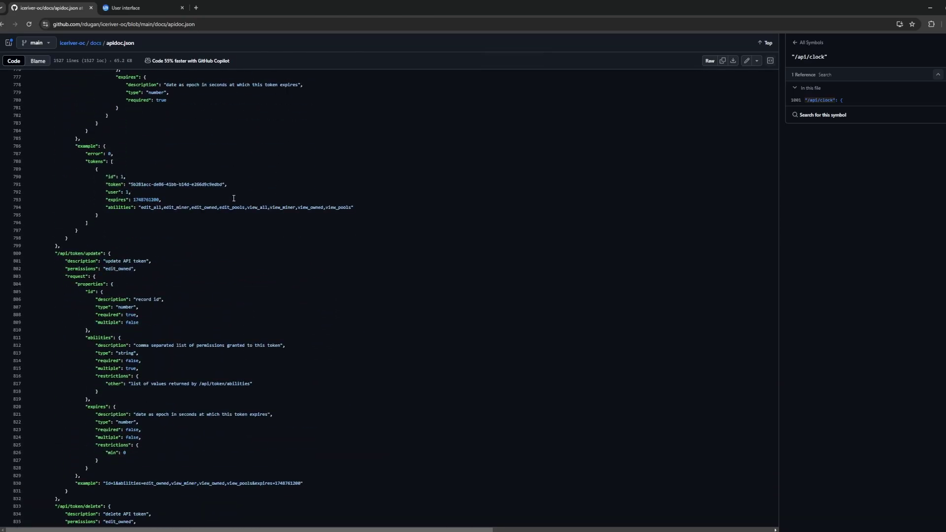
{"action": "scroll", "coordinate": [233, 192], "scroll_direction": "down", "scroll_amount": 7}
{"action": "scroll", "coordinate": [231, 176], "scroll_direction": "down", "scroll_amount": 5}
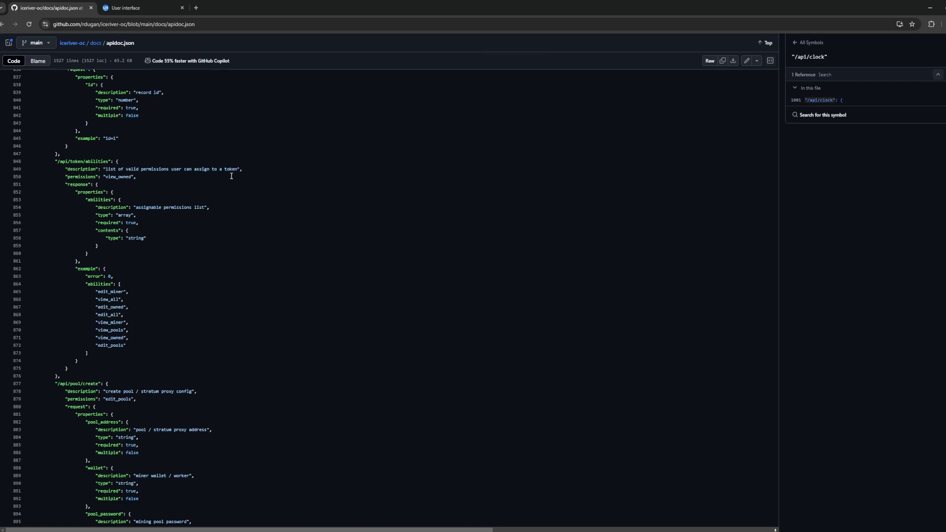
{"action": "scroll", "coordinate": [231, 176], "scroll_direction": "down", "scroll_amount": 10}
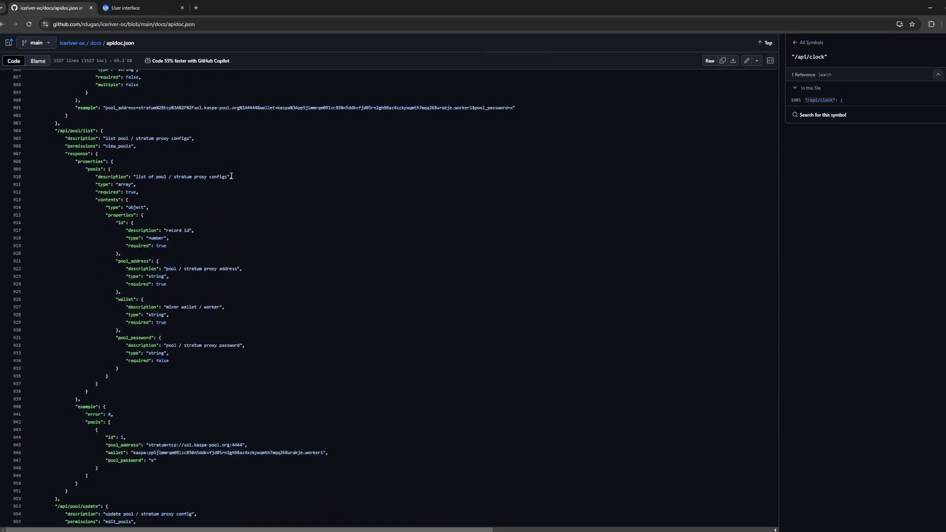
{"action": "scroll", "coordinate": [231, 176], "scroll_direction": "up", "scroll_amount": 3}
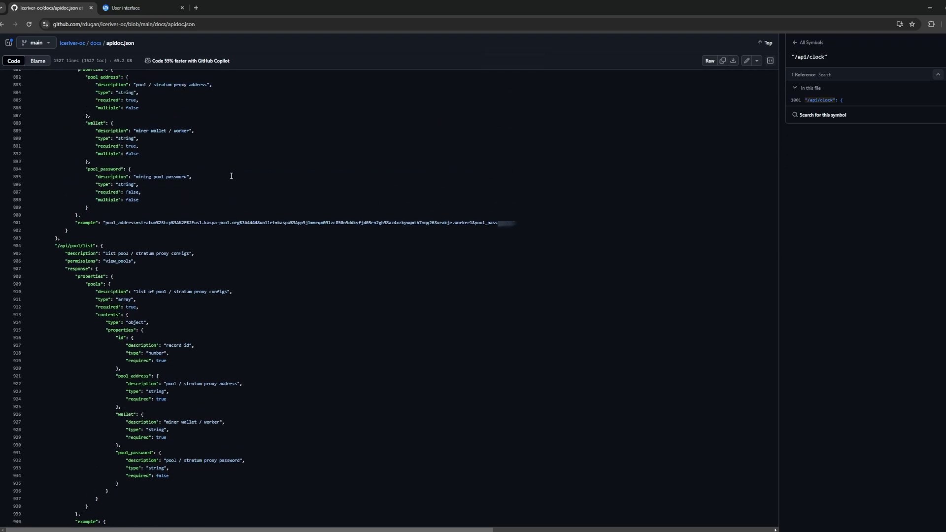
{"action": "scroll", "coordinate": [231, 176], "scroll_direction": "up", "scroll_amount": 2}
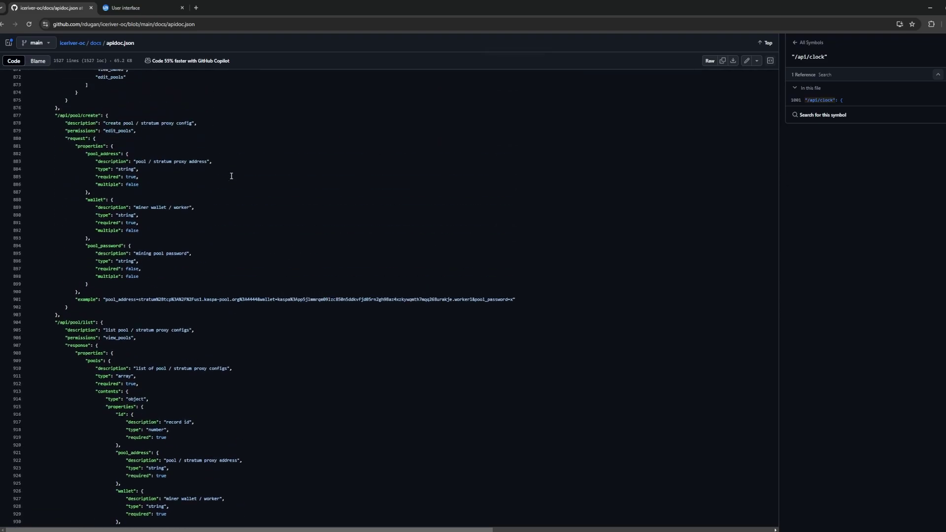